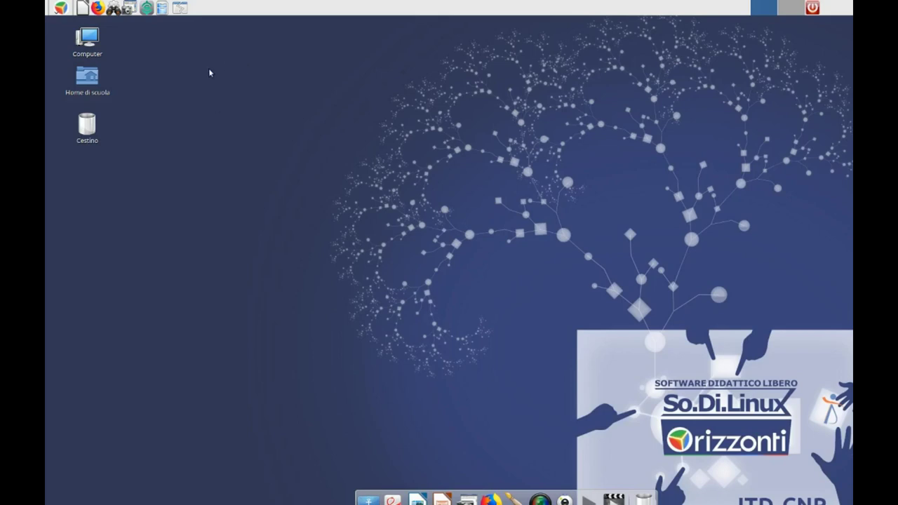
- Launch the package manager (Gestore pacchetti) by authenticating with the administrator password, and maximize its window without the quick introduction
left_click(59, 9)
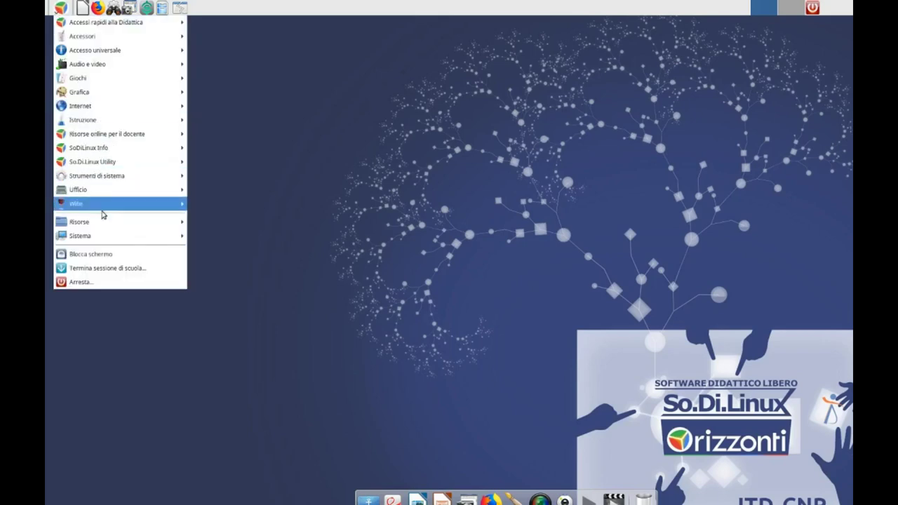
mouse_move(104, 237)
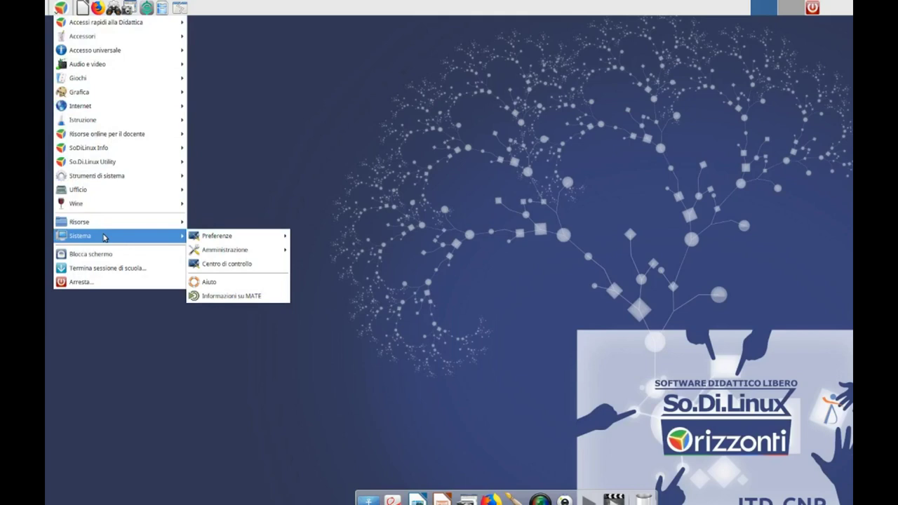
mouse_move(245, 235)
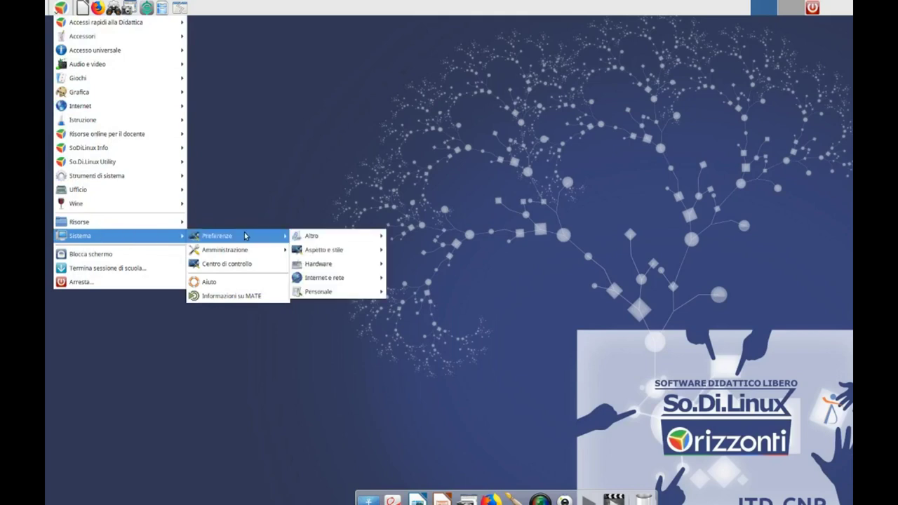
mouse_move(245, 251)
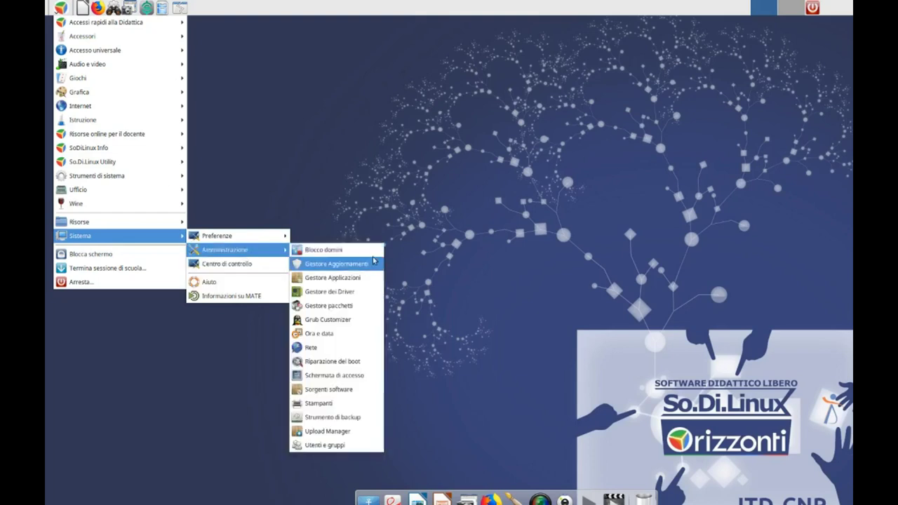
left_click(341, 307)
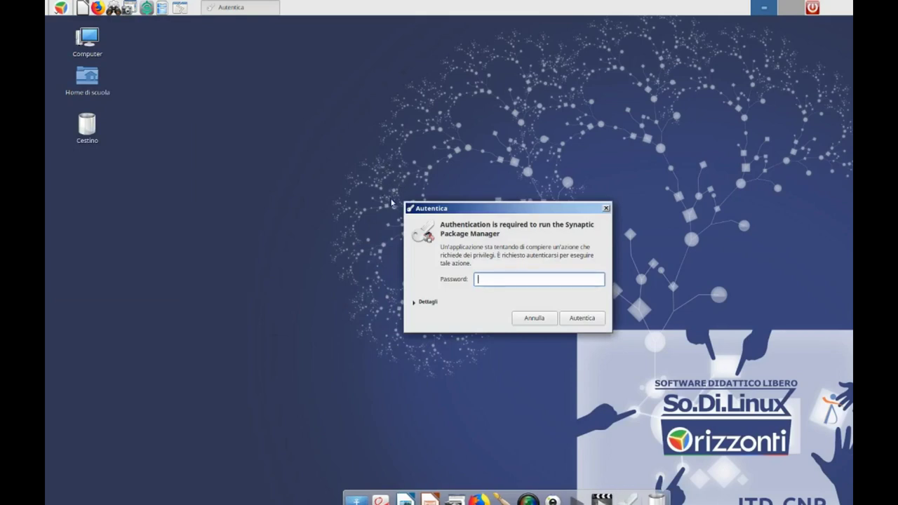
type("●●●●●●")
key("Return")
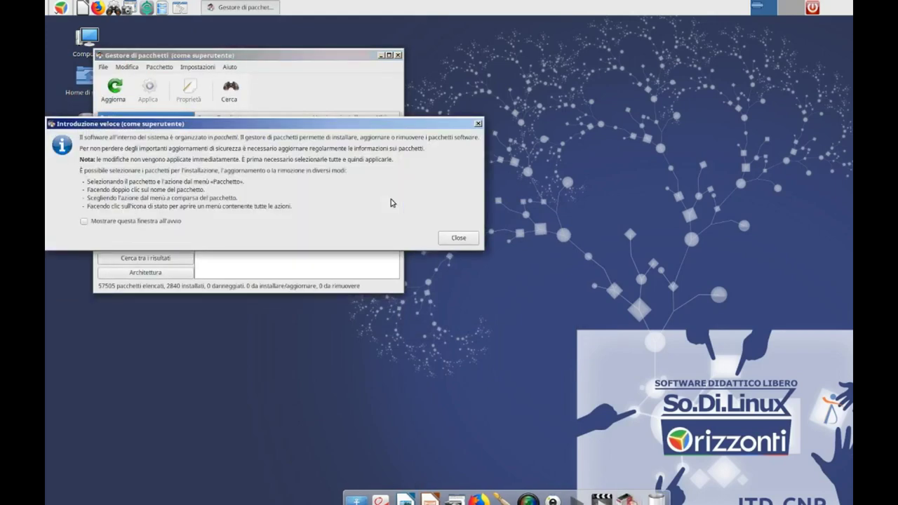
left_click(450, 239)
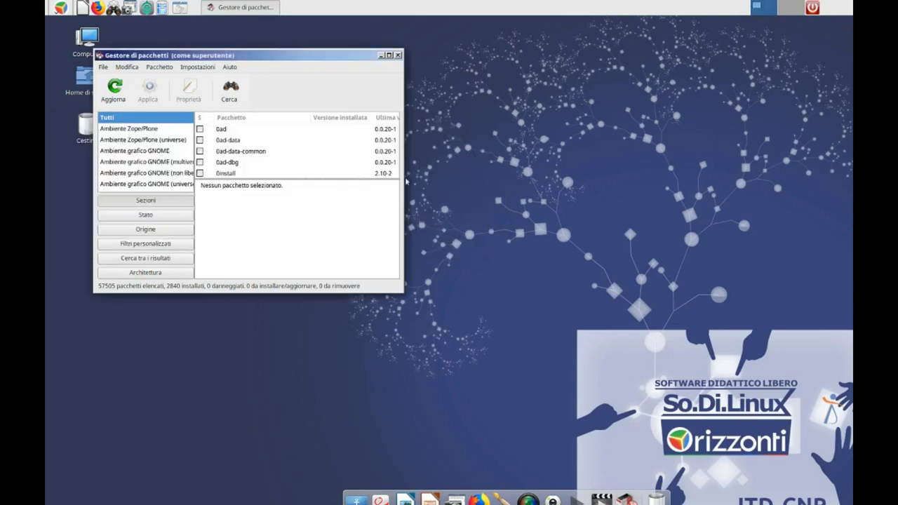
left_click(388, 55)
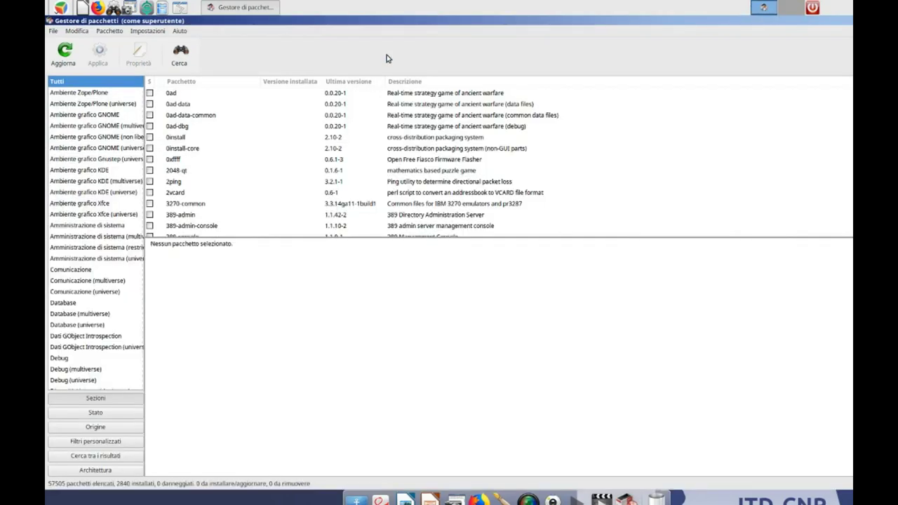
- Search the available packages for "stellarium" by description and name
left_click(182, 52)
type("stellar")
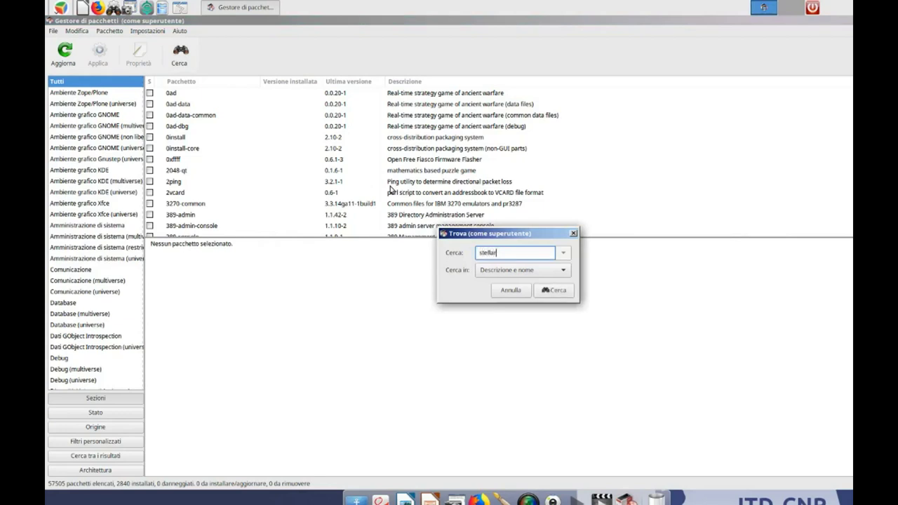
type("ium")
key("Return")
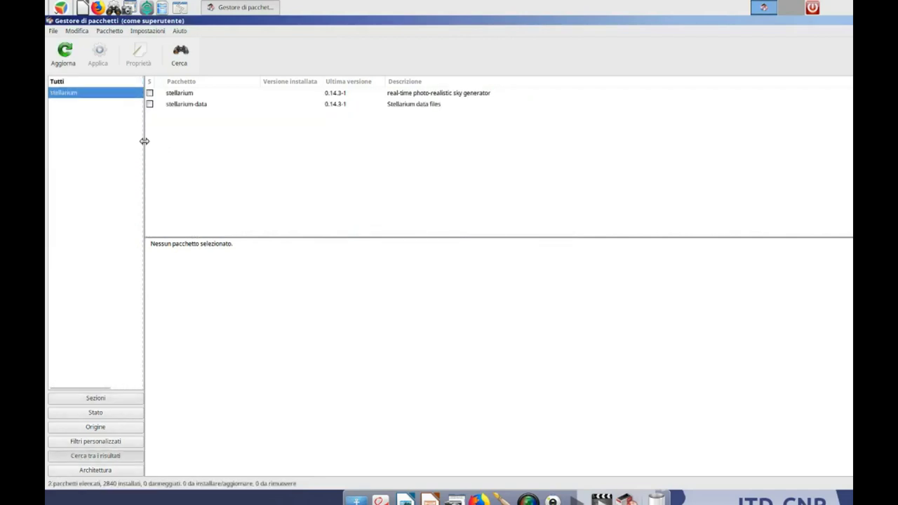
- Mark the stellarium package for installation together with its required packages libqt5serialport5 and stellarium-data
left_click(150, 94)
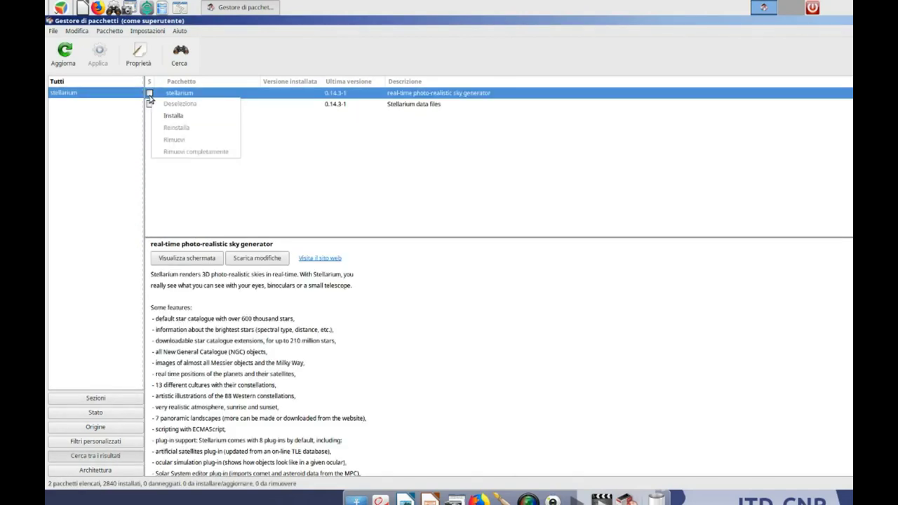
left_click(162, 117)
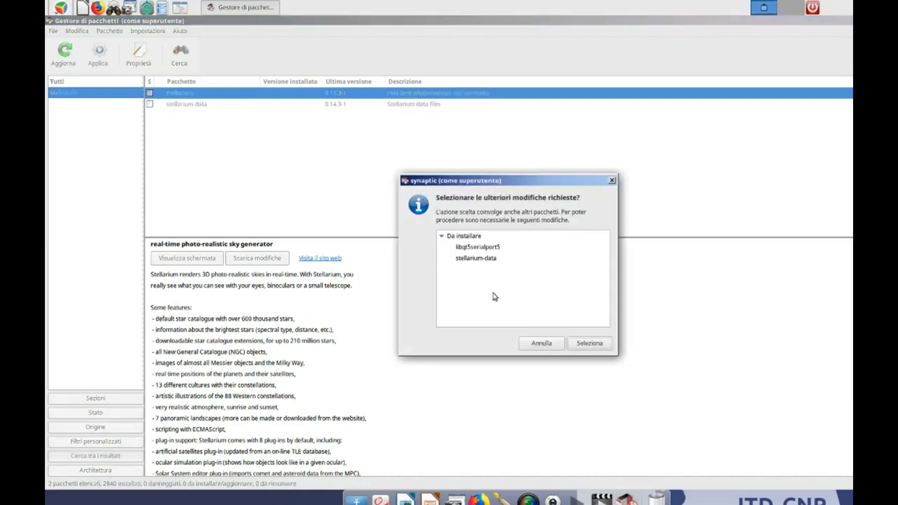
left_click(590, 343)
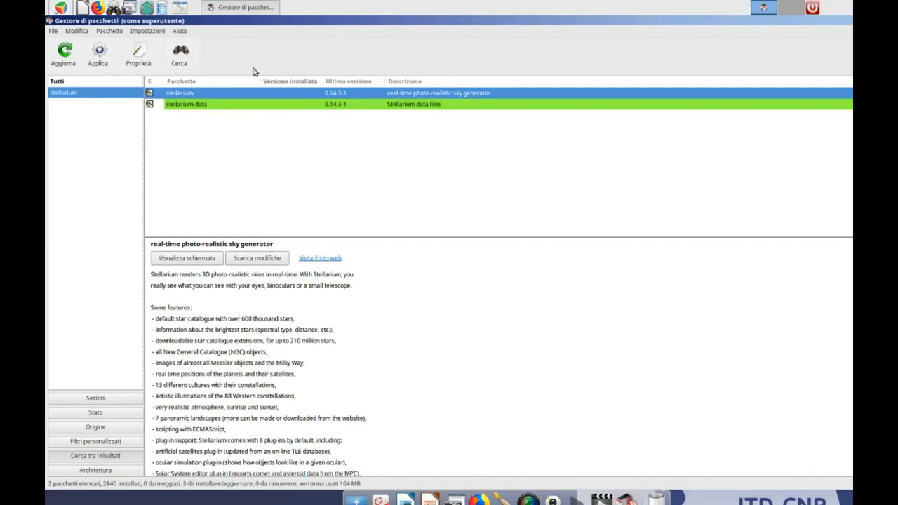
- Apply the marked package installation, follow its terminal details until it completes, and close the report
left_click(99, 55)
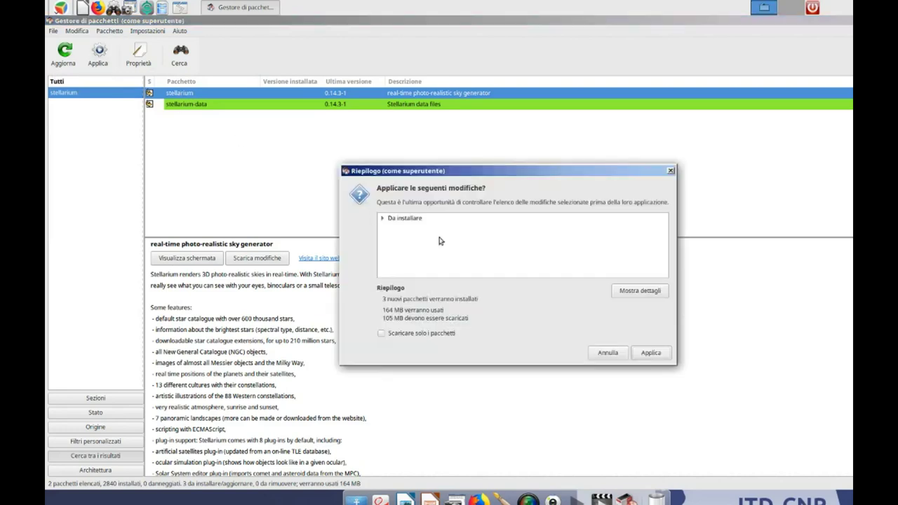
left_click(652, 353)
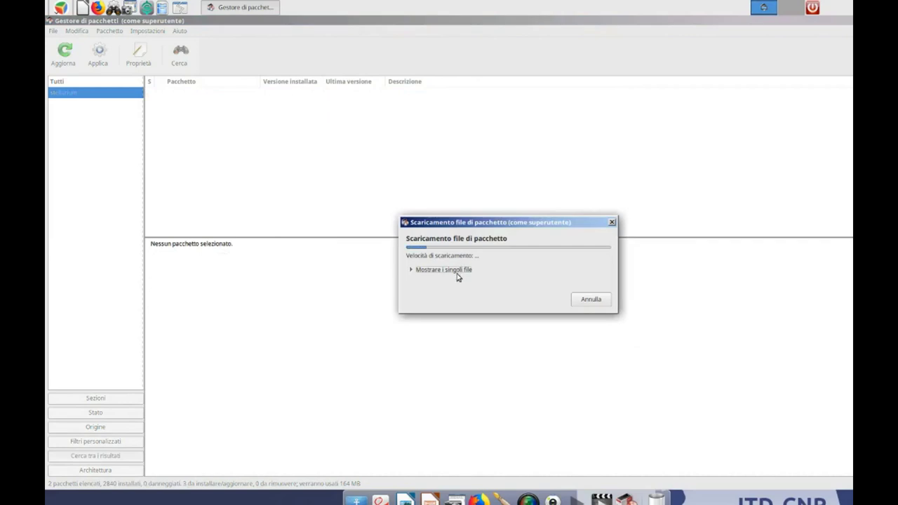
left_click(457, 275)
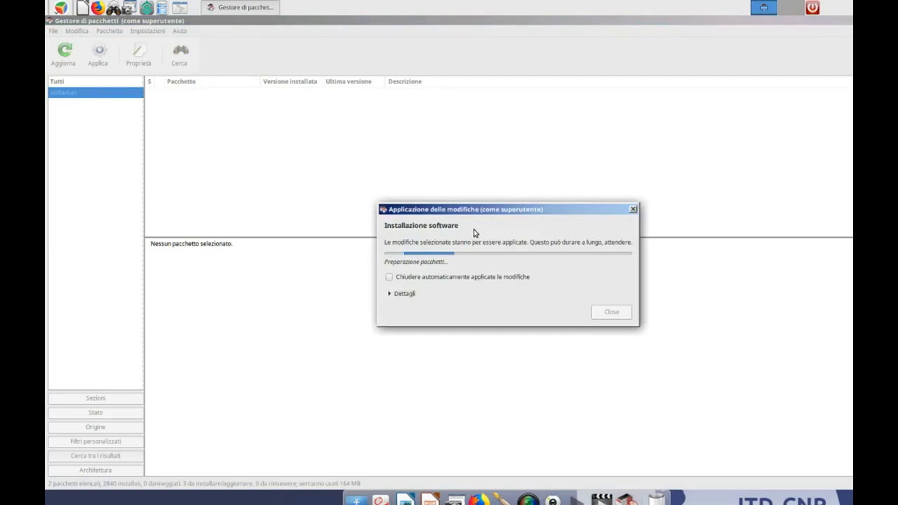
left_click(413, 296)
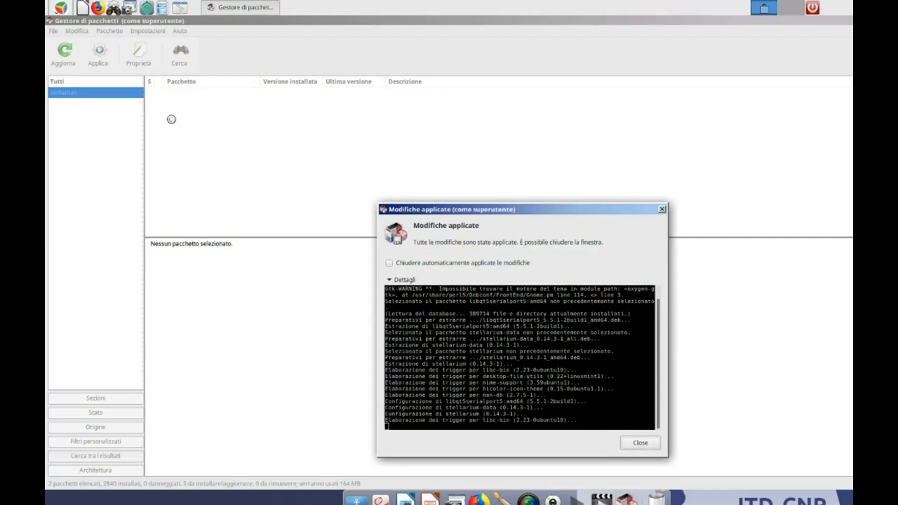
left_click(639, 442)
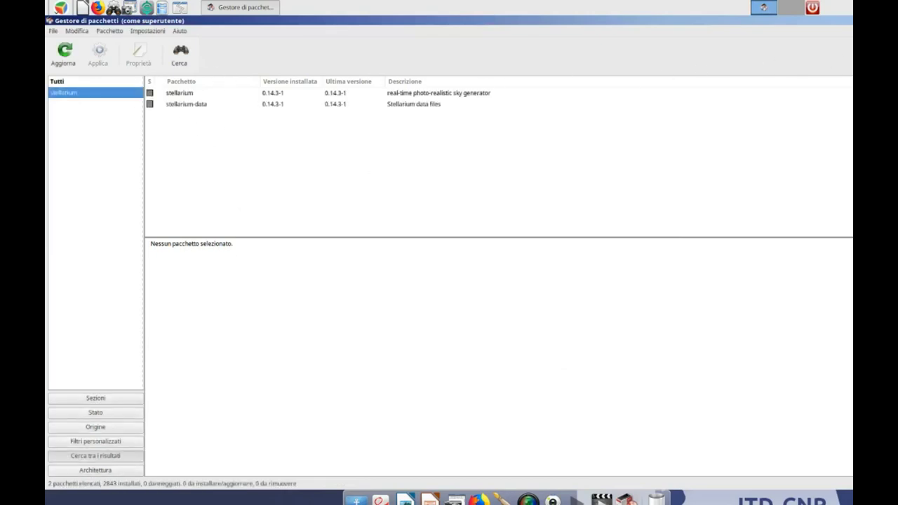
- Restore the package manager window to its smaller size, move it aside, and launch Stellarium from the education programs
key("alt+F5")
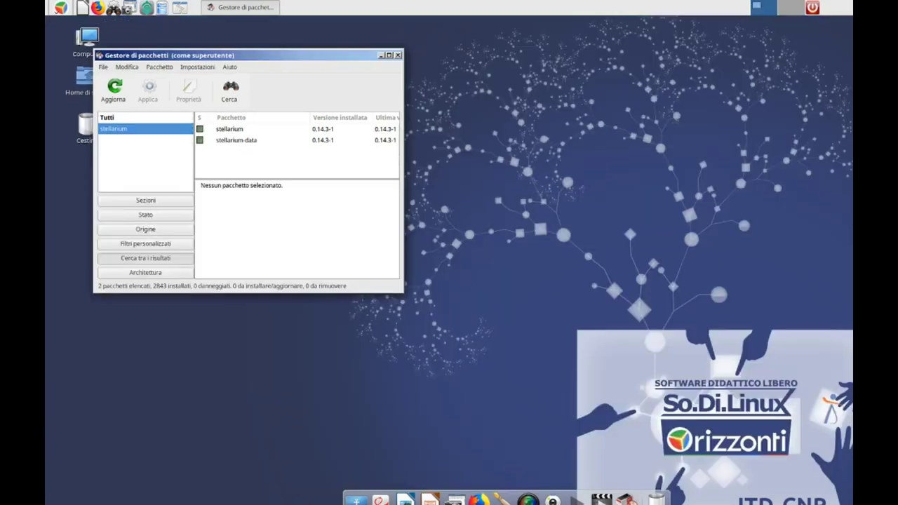
left_click_drag(294, 58, 670, 58)
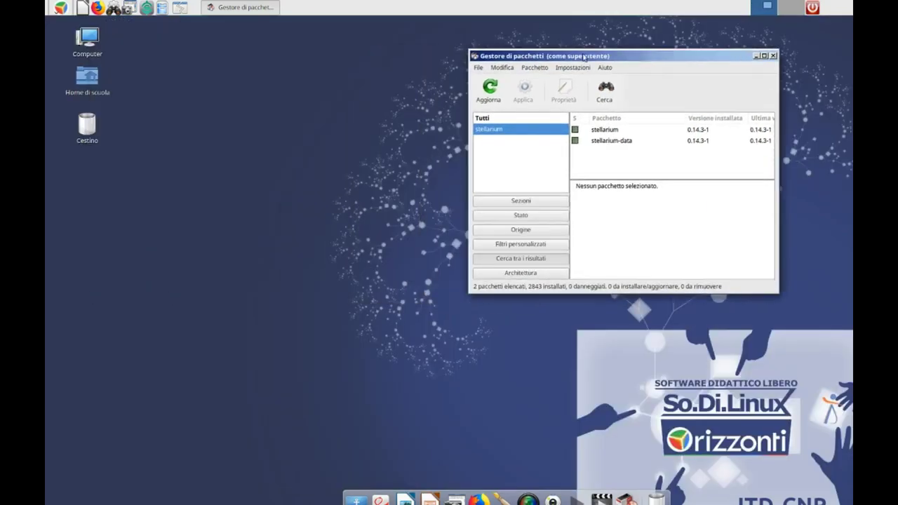
left_click(68, 7)
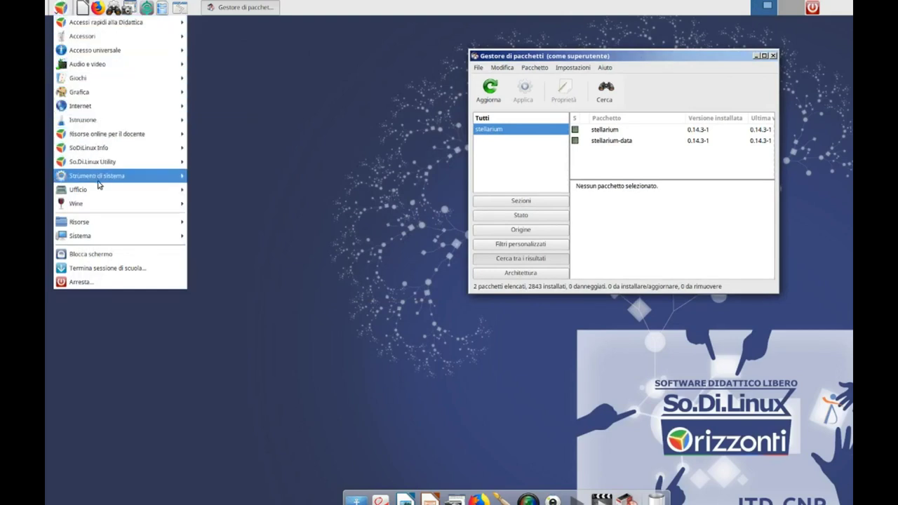
mouse_move(100, 122)
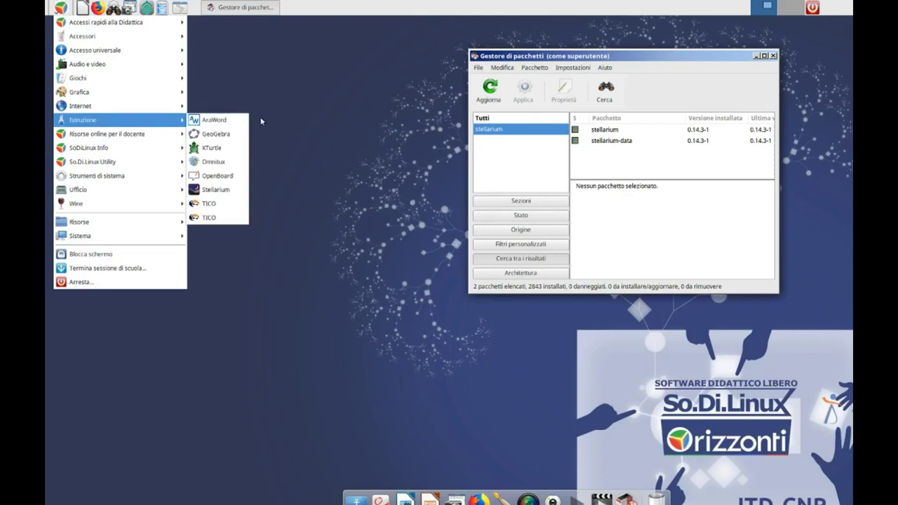
left_click(236, 194)
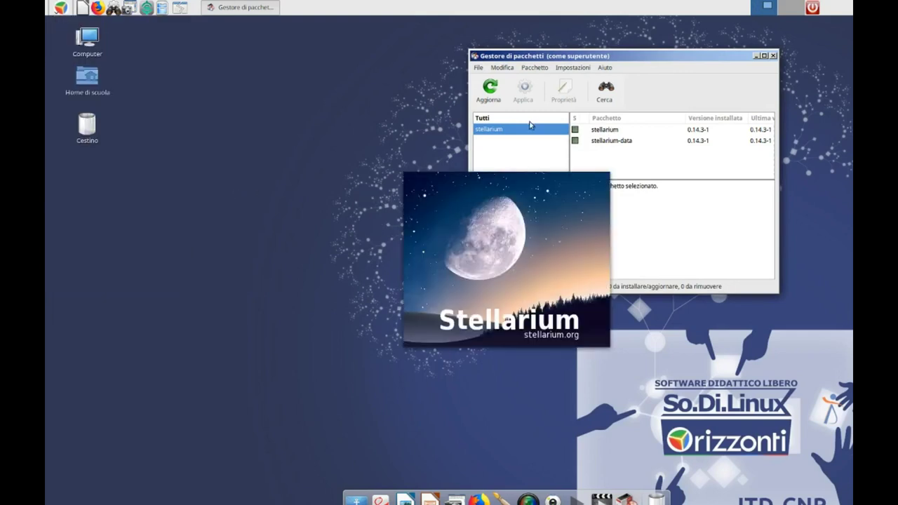
left_click_drag(574, 56, 130, 85)
left_click(346, 86)
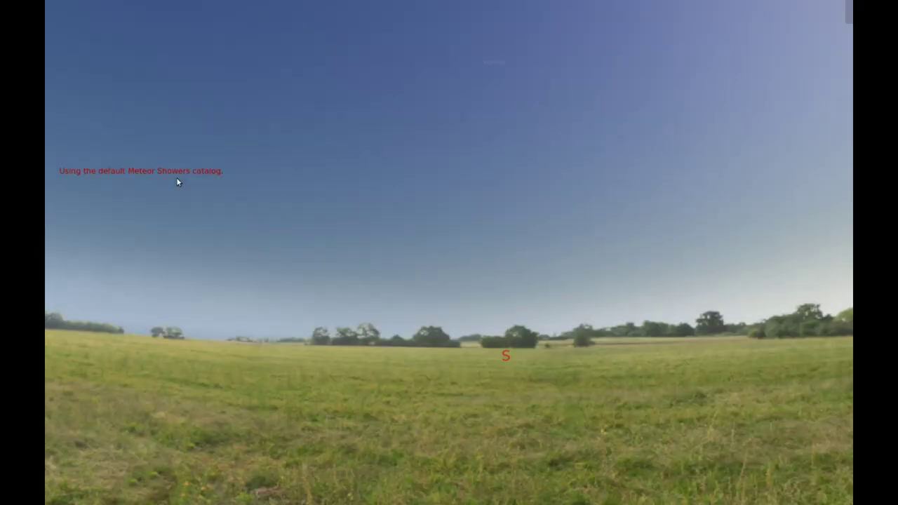
- Look around the simulated sky near Venus and the Sun in Stellarium and try the sensor frame view
key("Up")
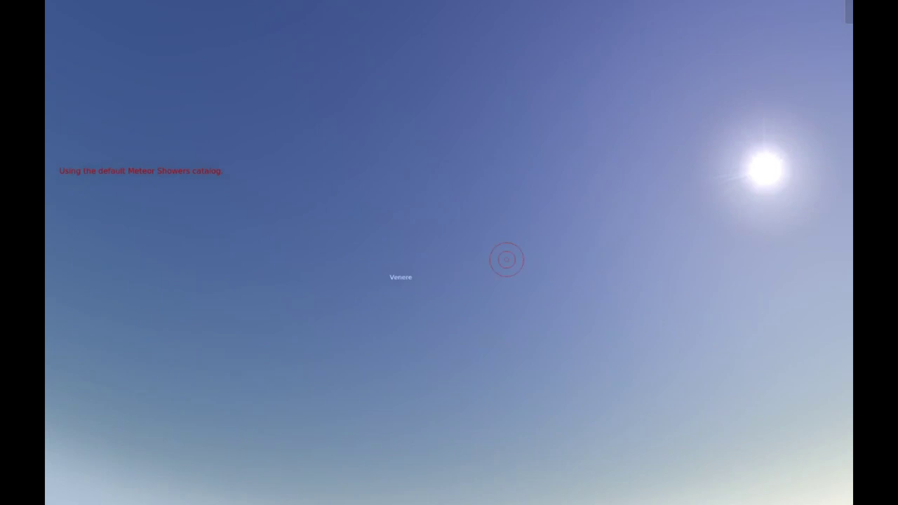
left_click_drag(755, 168, 784, 120)
scroll(783, 120, "up", 3)
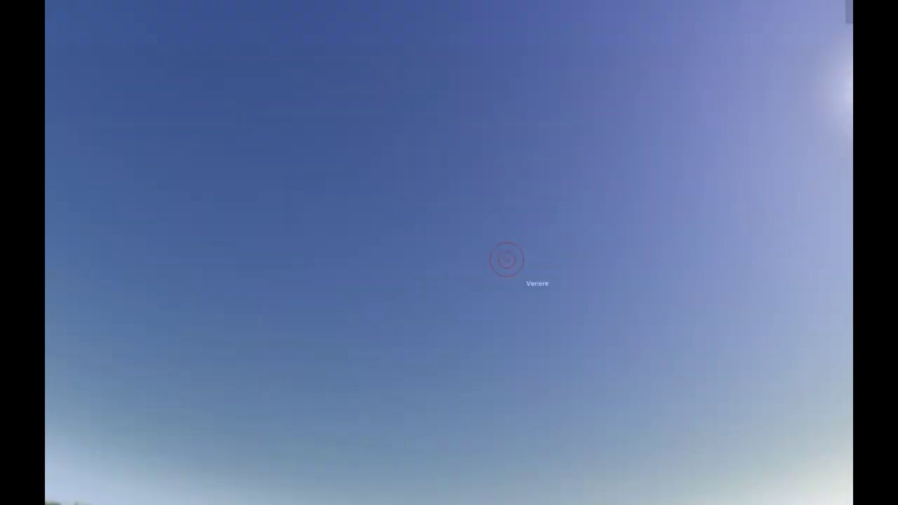
scroll(739, 54, "down", 3)
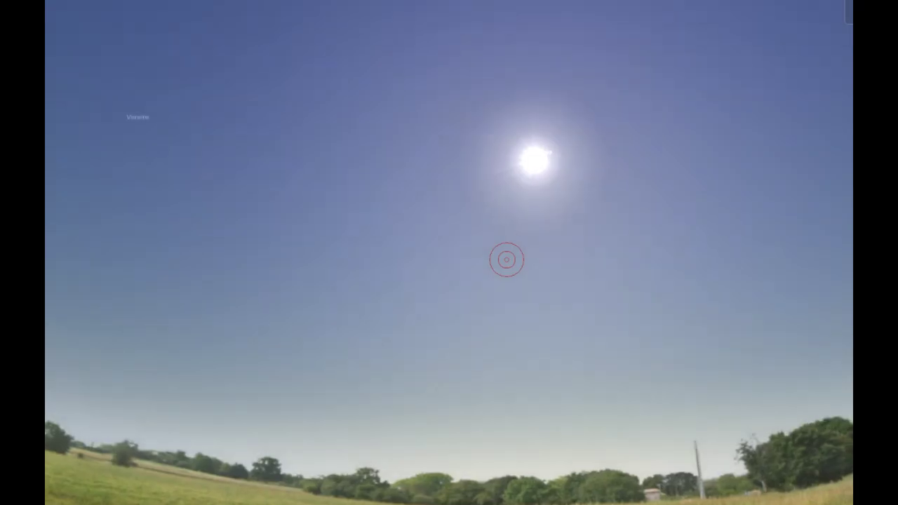
key("ctrl+shift+c")
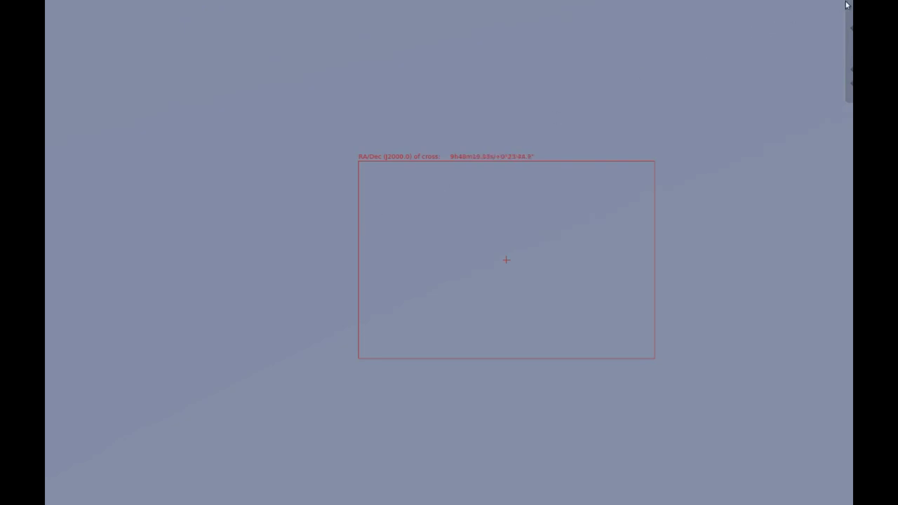
key("ctrl+shift+c")
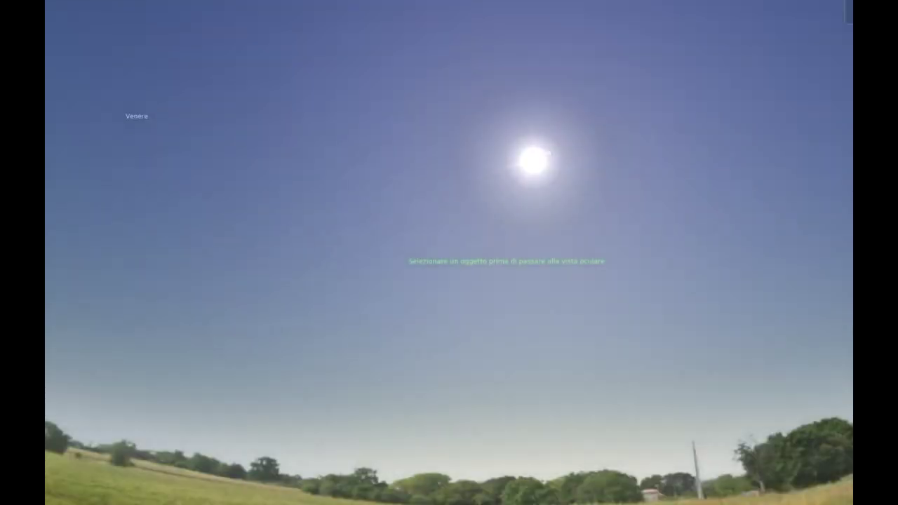
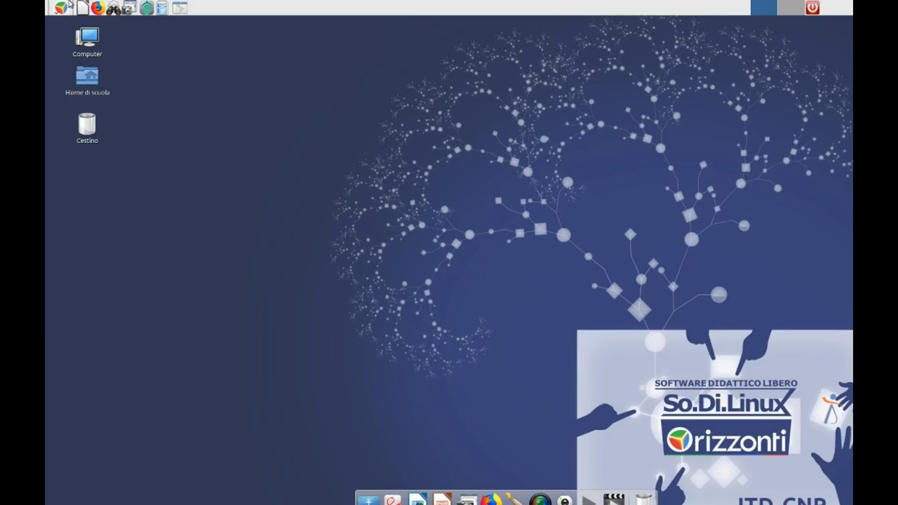
- Open the package manager from the system administration tools, authenticate with the account password, and maximize its window
left_click(60, 9)
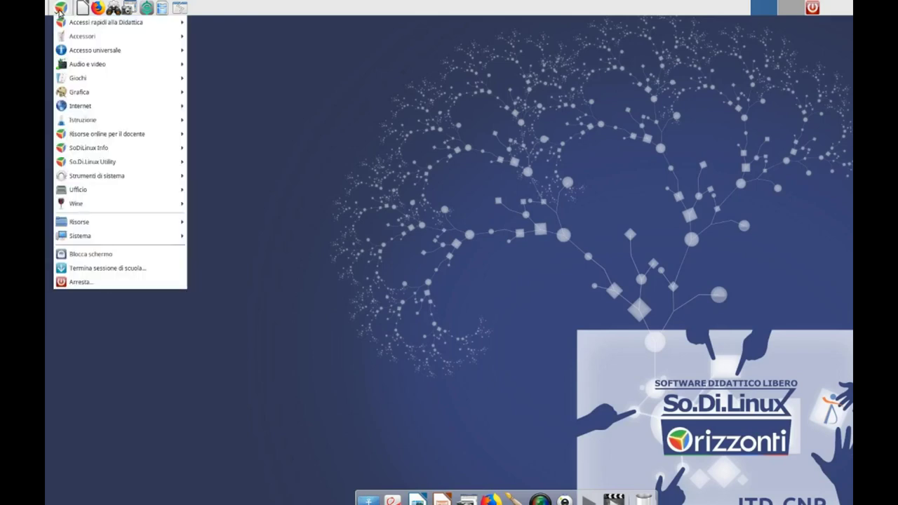
mouse_move(84, 236)
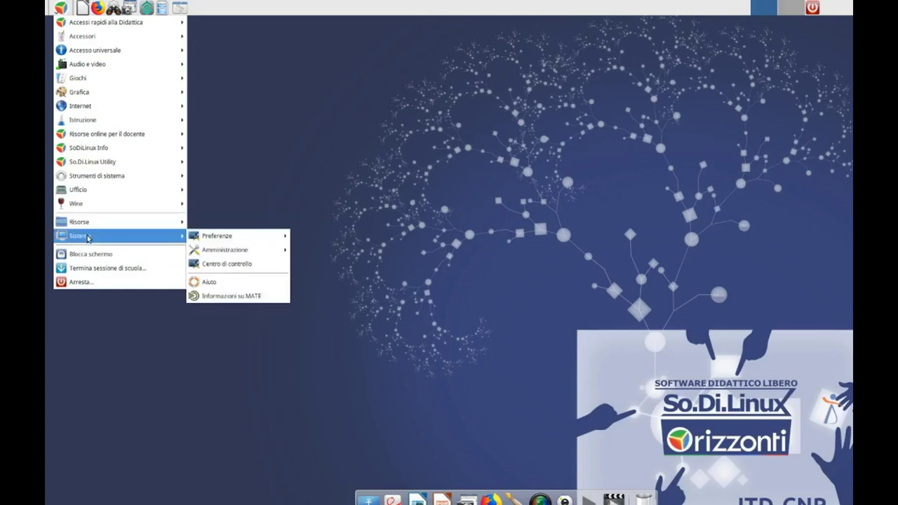
mouse_move(179, 237)
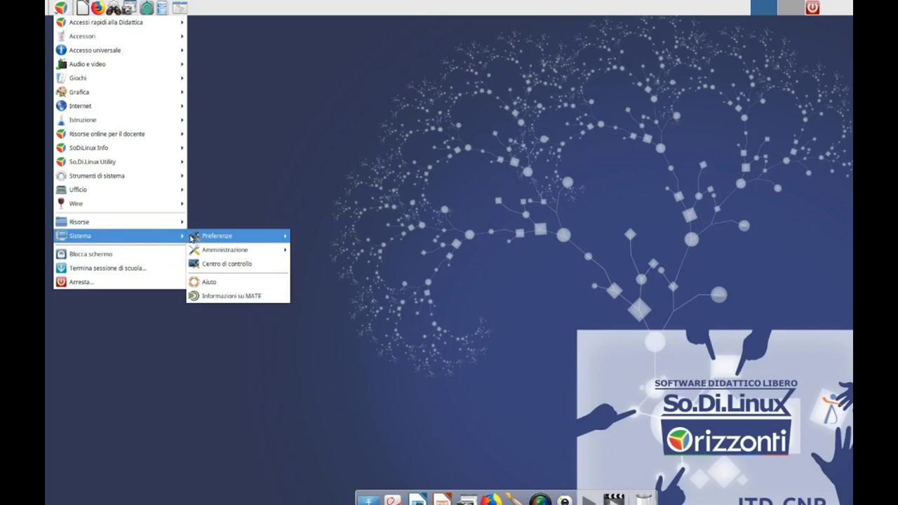
mouse_move(224, 253)
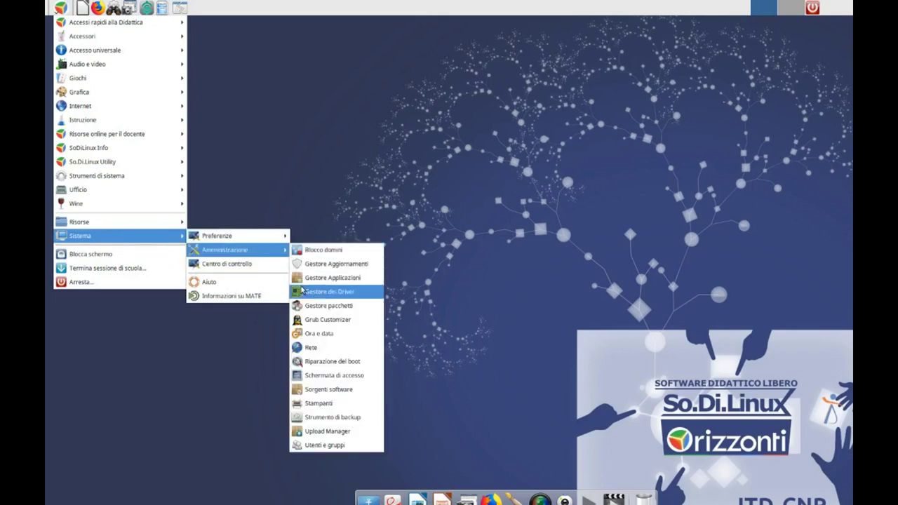
left_click(308, 306)
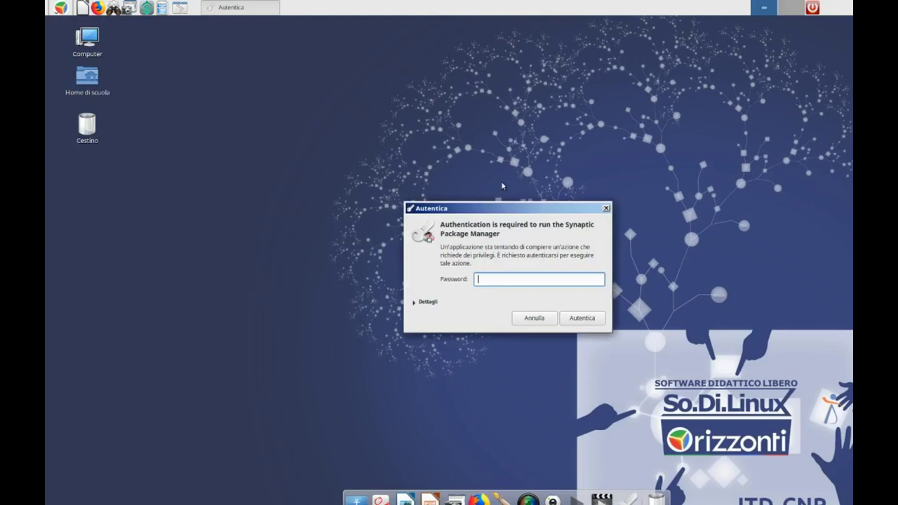
type("******")
key("Return")
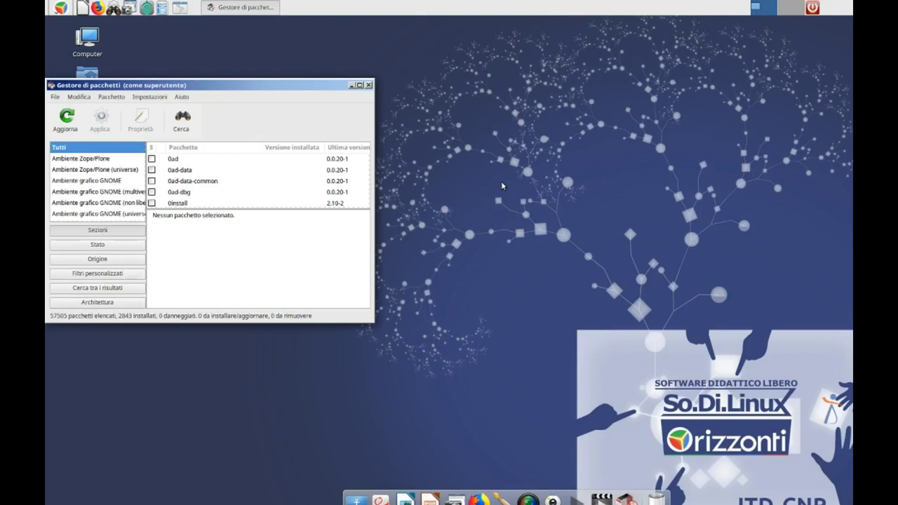
left_click(359, 84)
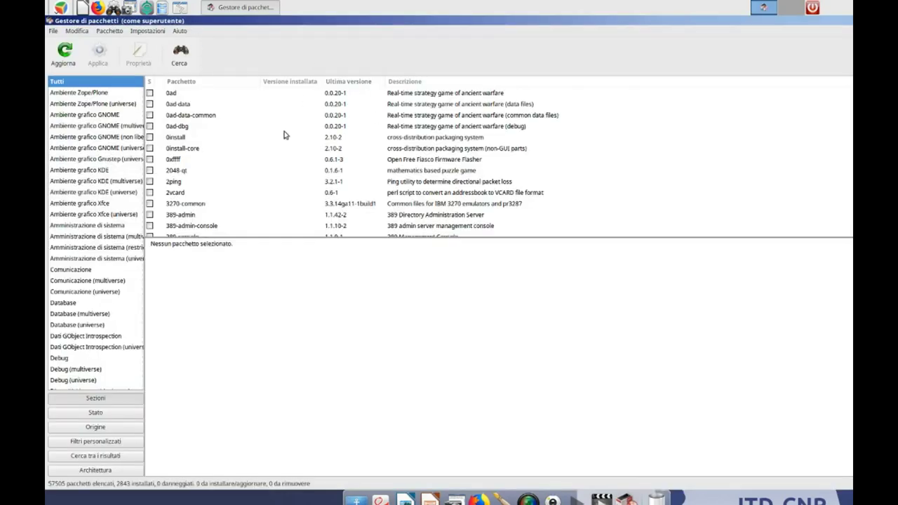
- Search the packages for "stellar" and mark the stellarium package for removal
left_click(174, 62)
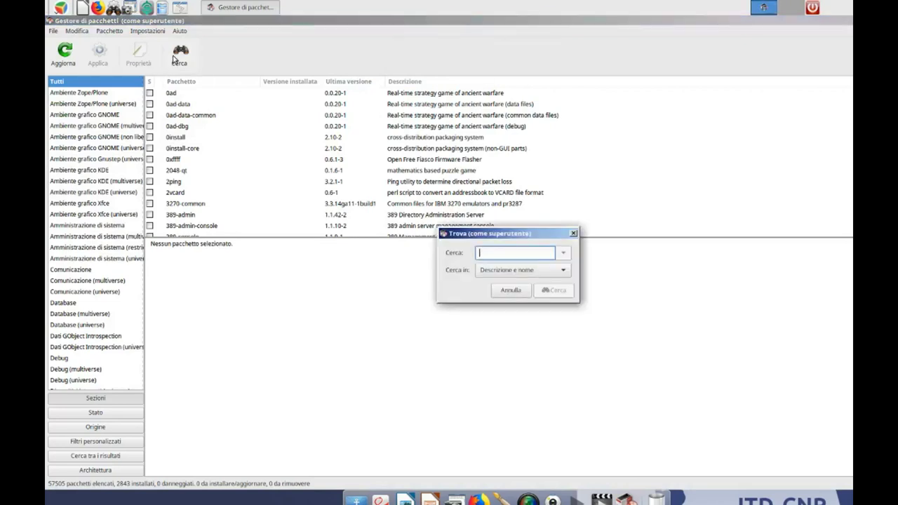
type("s")
key("Return")
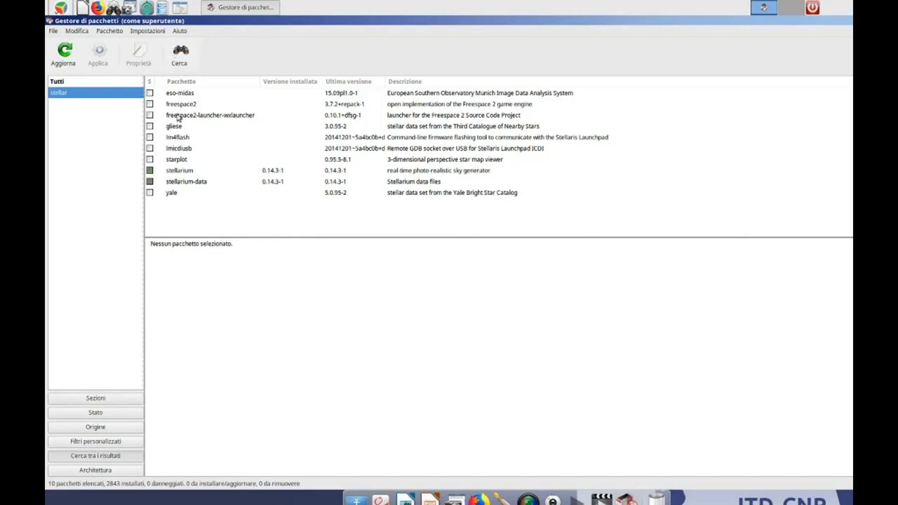
left_click(170, 171)
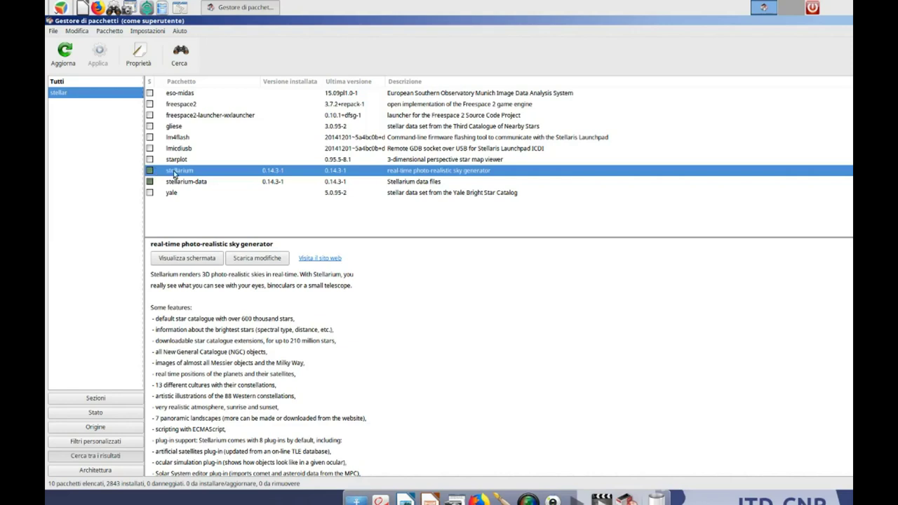
right_click(174, 174)
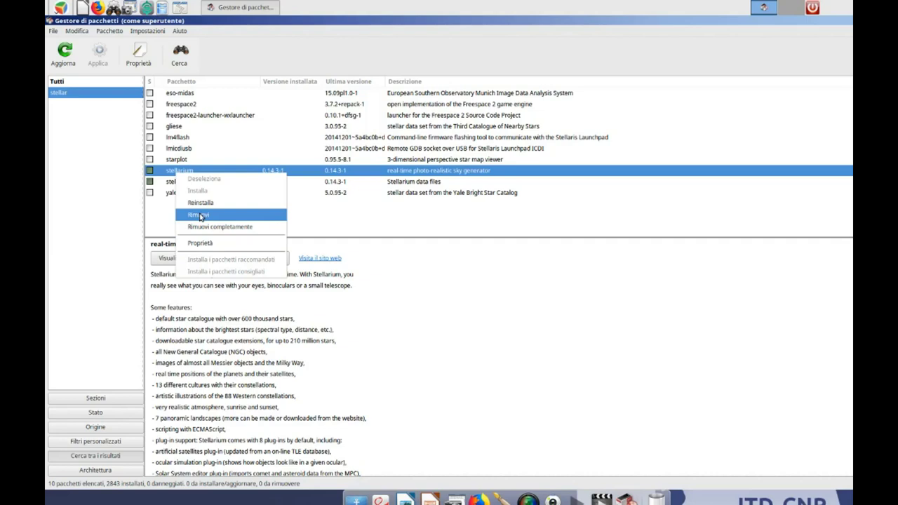
left_click(200, 215)
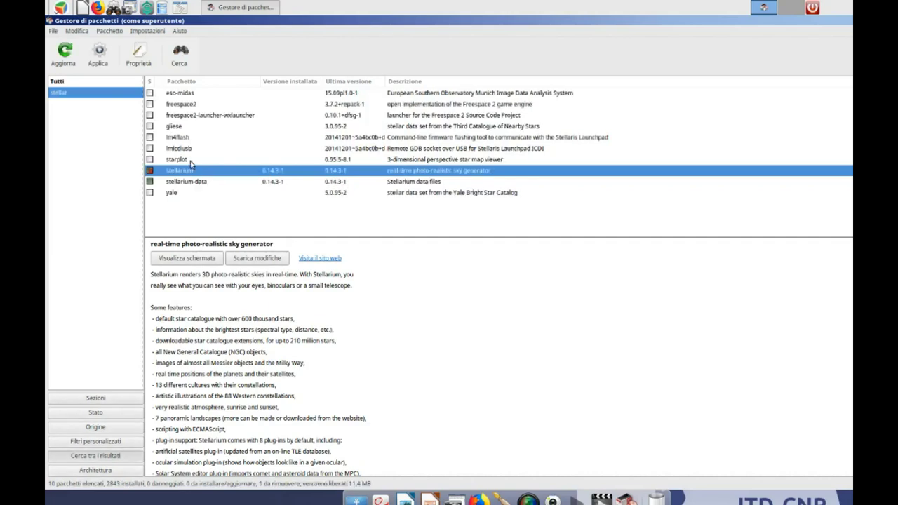
left_click(151, 182)
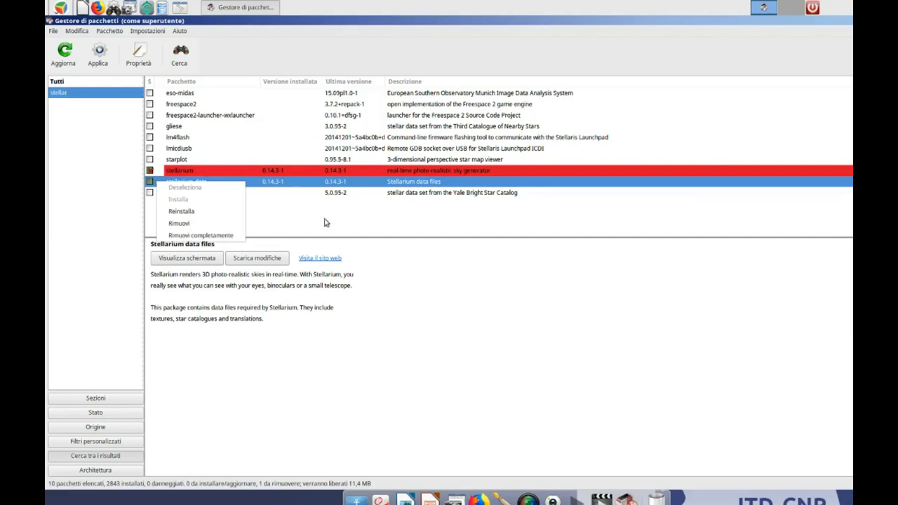
left_click(385, 282)
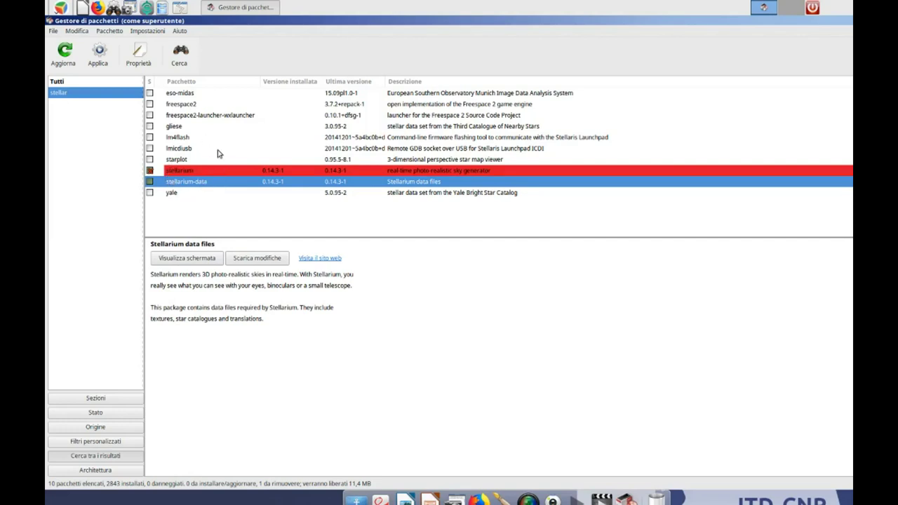
left_click(202, 195)
left_click(170, 184)
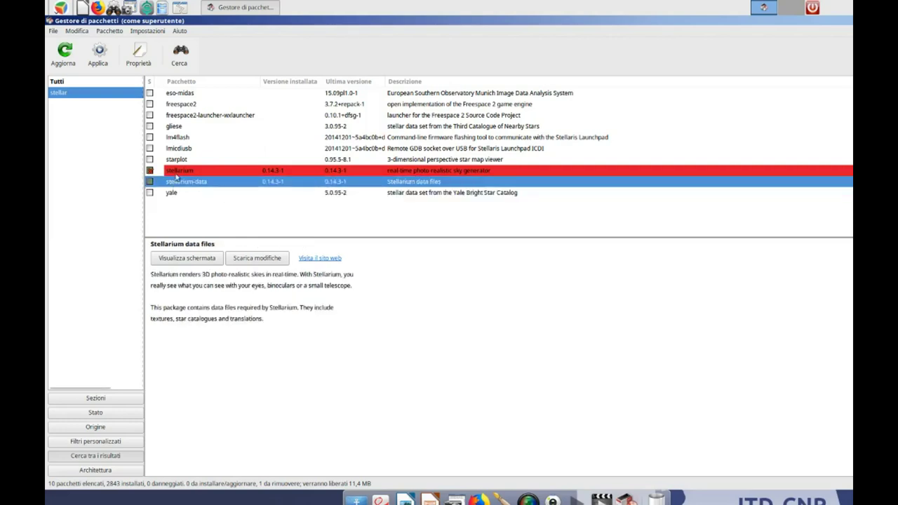
- Apply the removal of stellarium after reviewing the packages listed for removal, follow its terminal details, and close the report
left_click(99, 55)
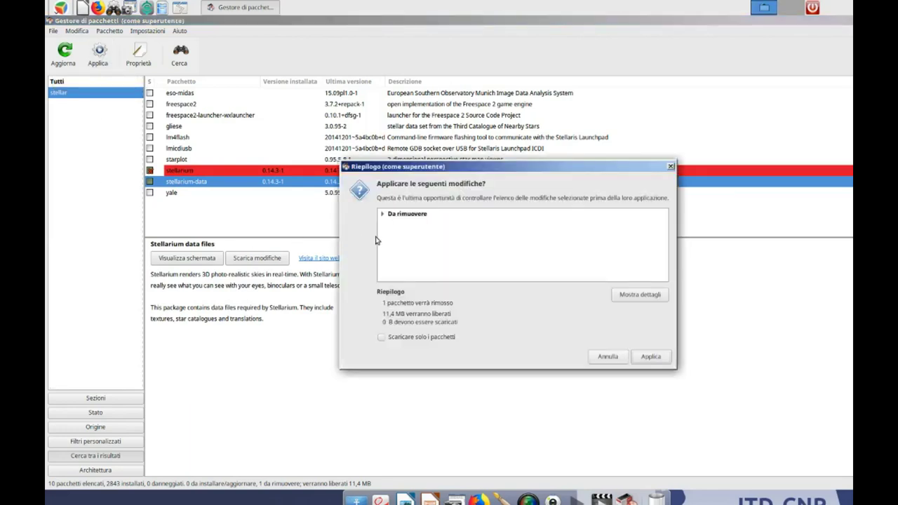
left_click(387, 214)
left_click(383, 214)
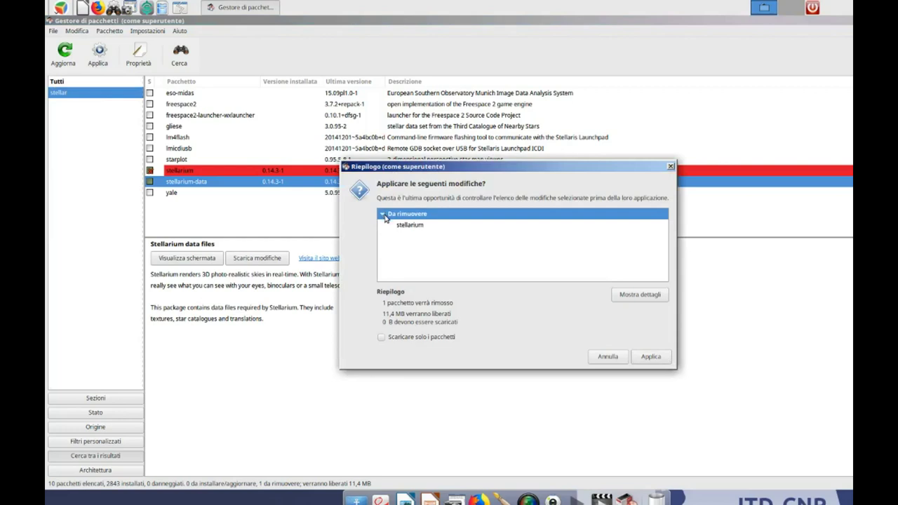
left_click(404, 226)
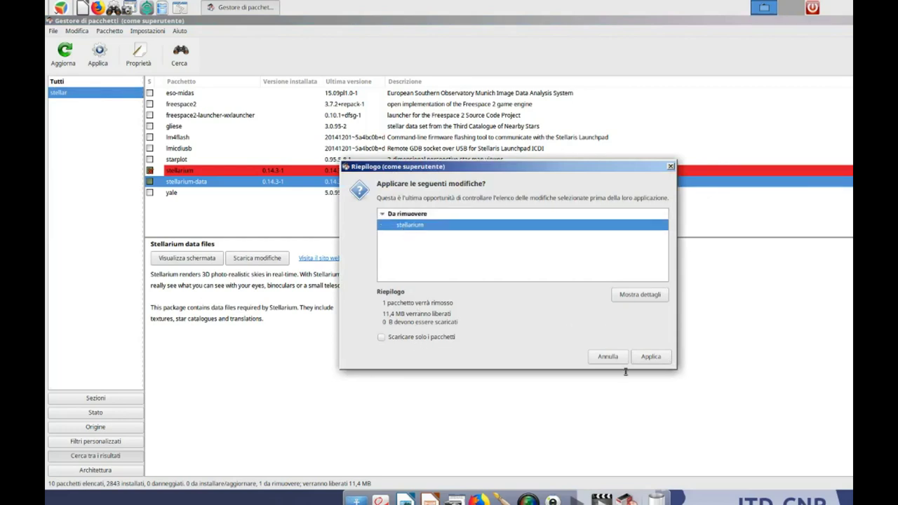
left_click(652, 360)
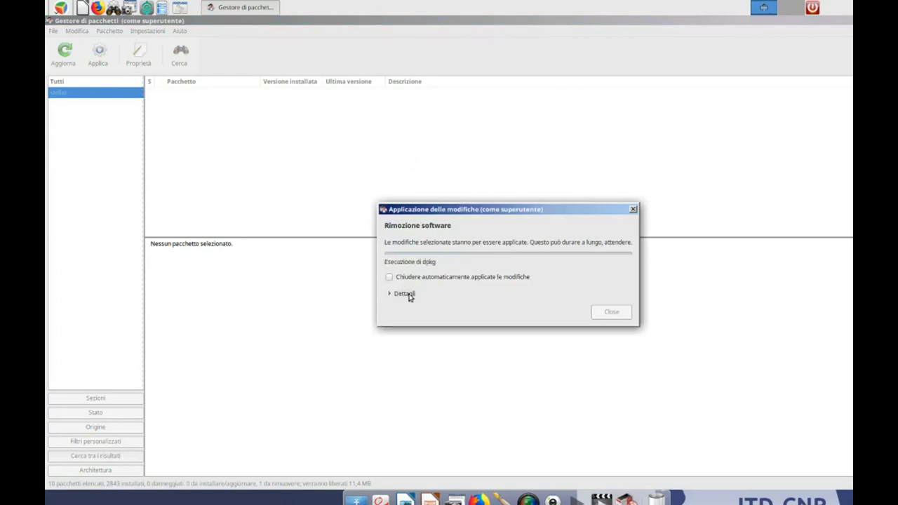
left_click(405, 293)
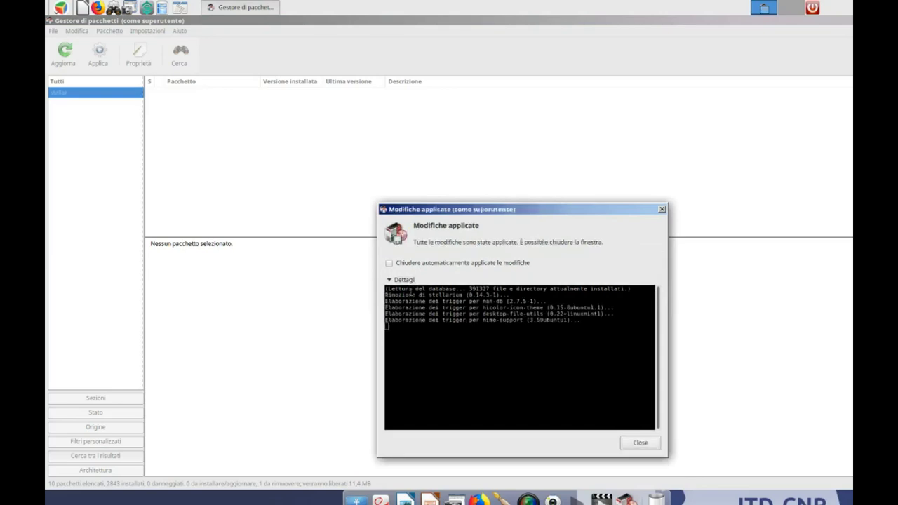
left_click(640, 444)
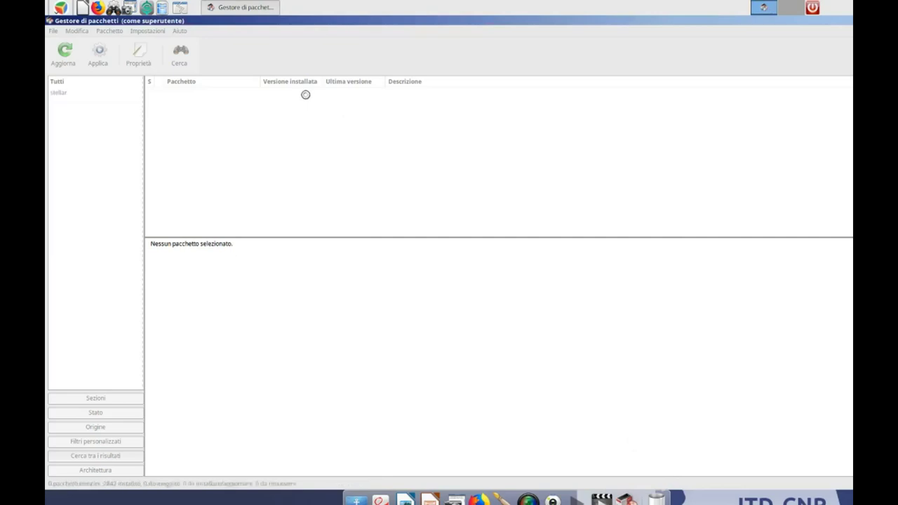
- Remove the stellarium-data package, reviewing the removal list and the terminal details, and close the report
left_click(193, 183)
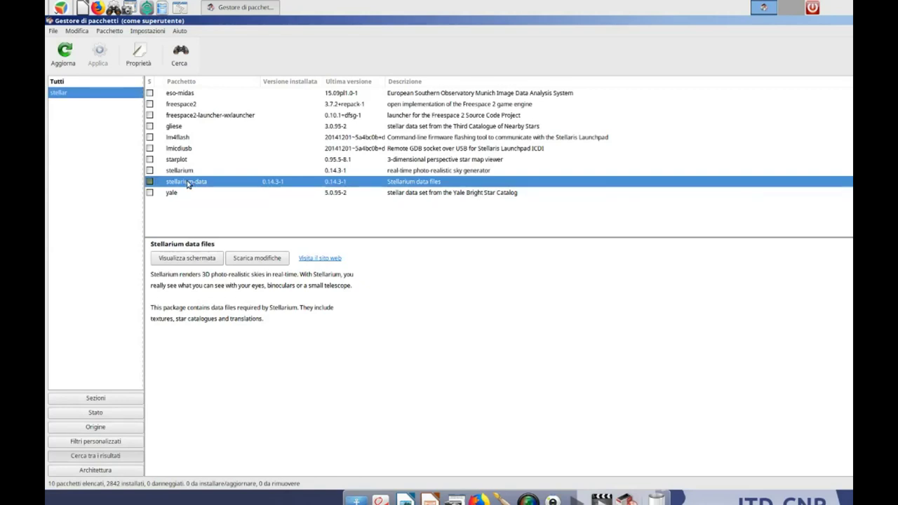
right_click(190, 184)
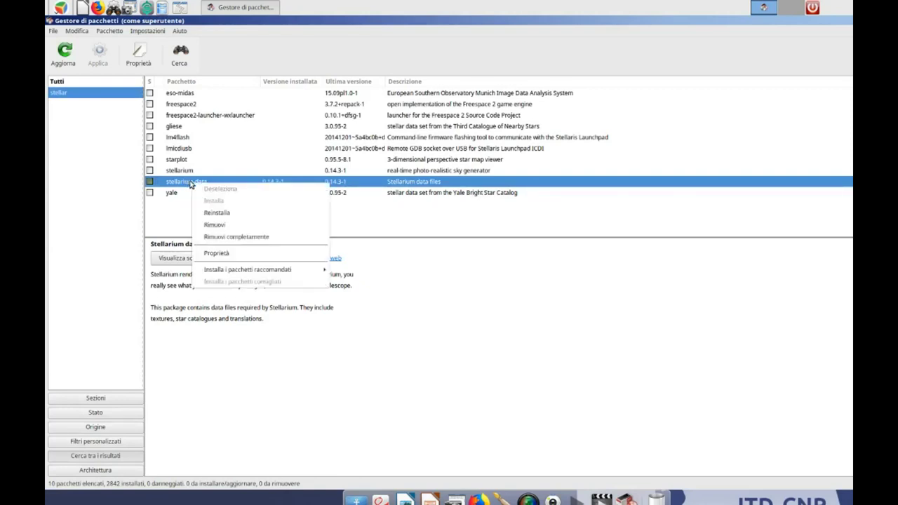
left_click(208, 225)
left_click(99, 56)
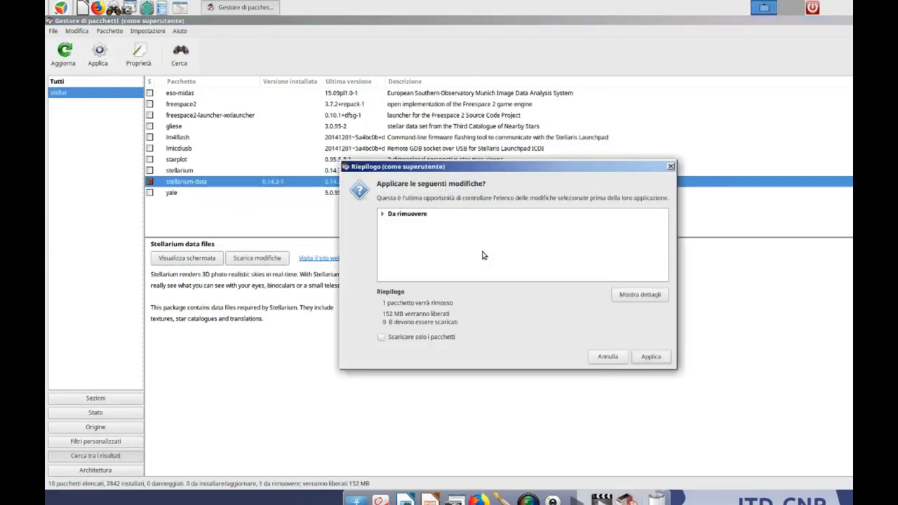
left_click(382, 213)
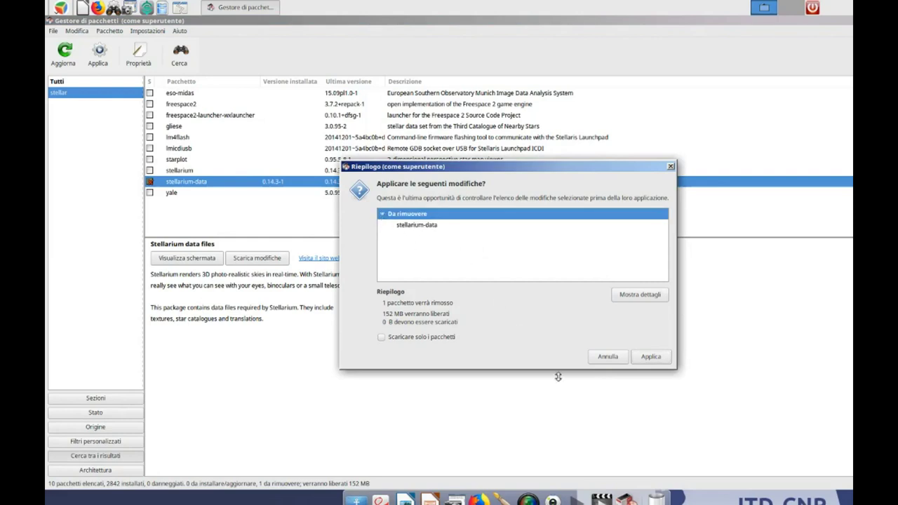
left_click(650, 356)
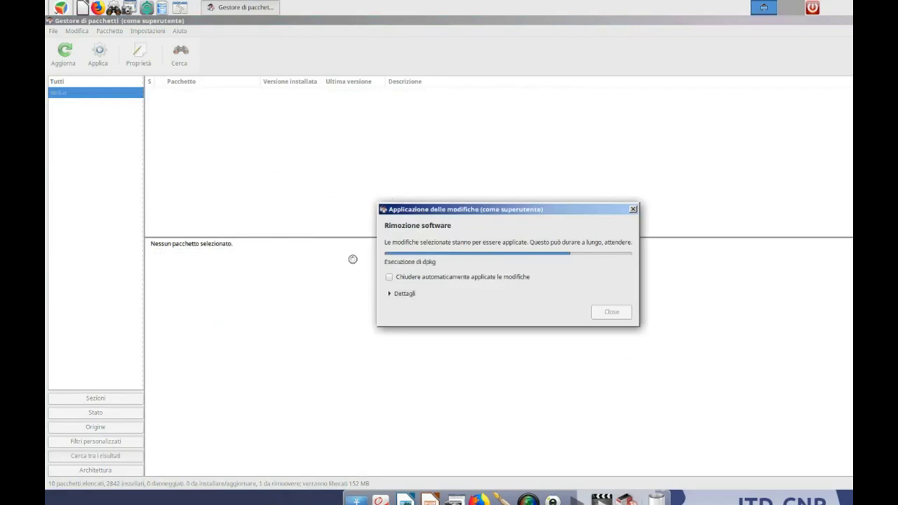
left_click(406, 281)
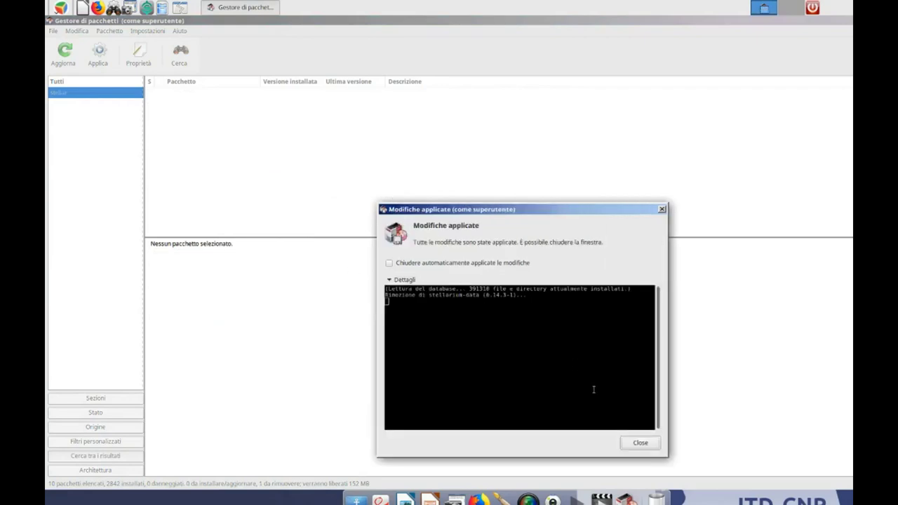
left_click(641, 444)
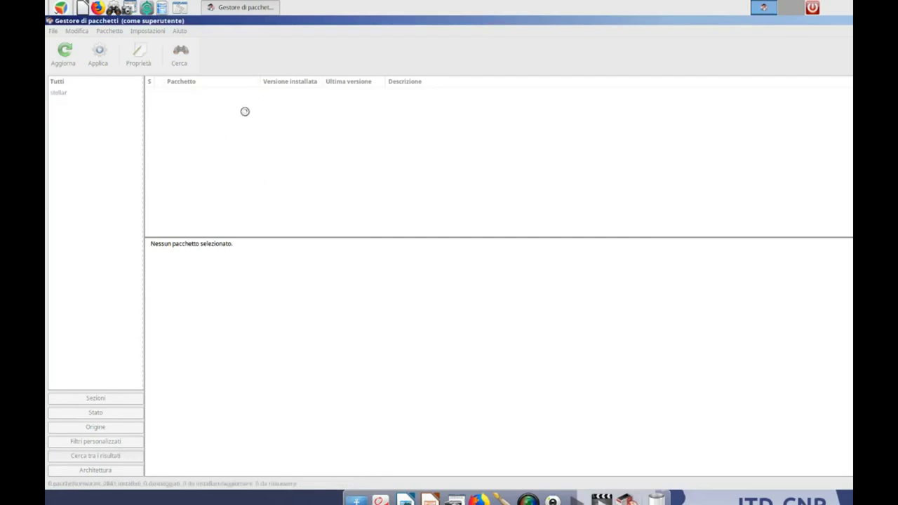
- Check the Istruzione programs for a Stellarium entry and close the package manager
left_click(61, 9)
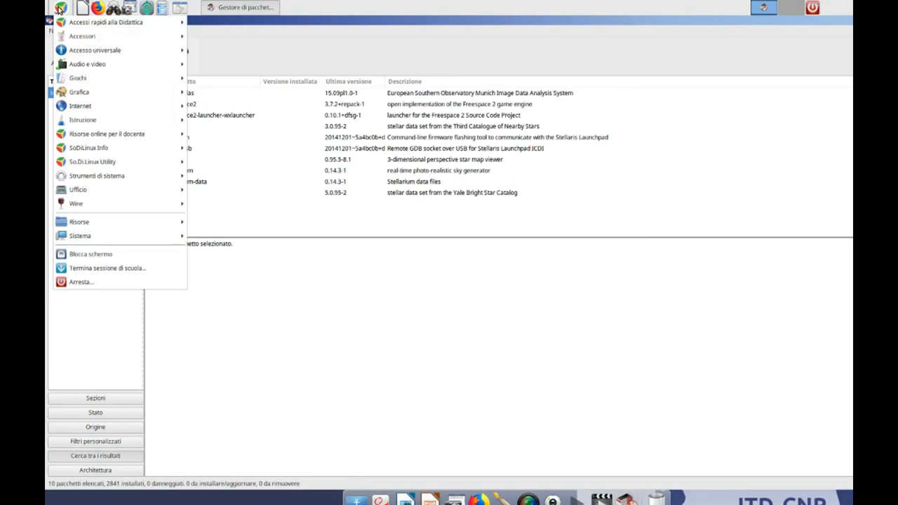
mouse_move(75, 121)
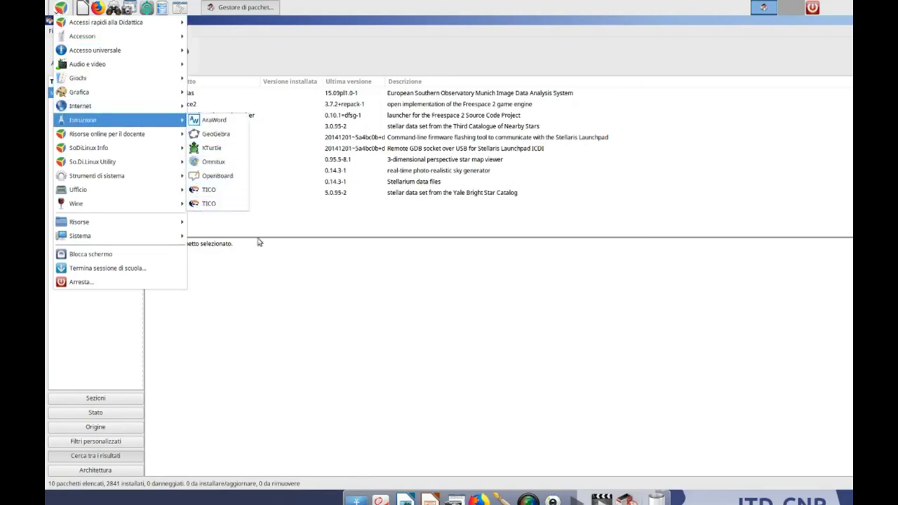
left_click(460, 312)
key("alt+F4")
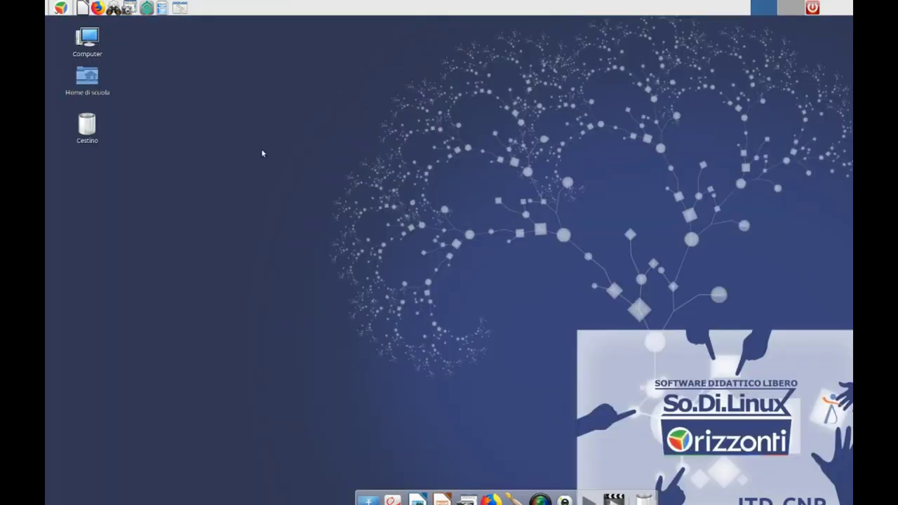
- Examine the teaching applications listed by purpose under Accessi rapidi alla Didattica, from Compensare le difficoltà to Manipolare i testi
left_click(59, 9)
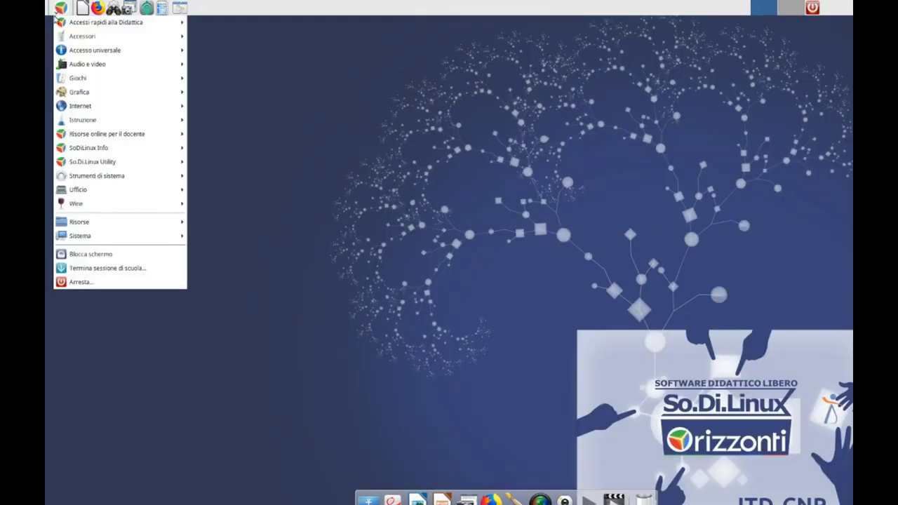
mouse_move(105, 22)
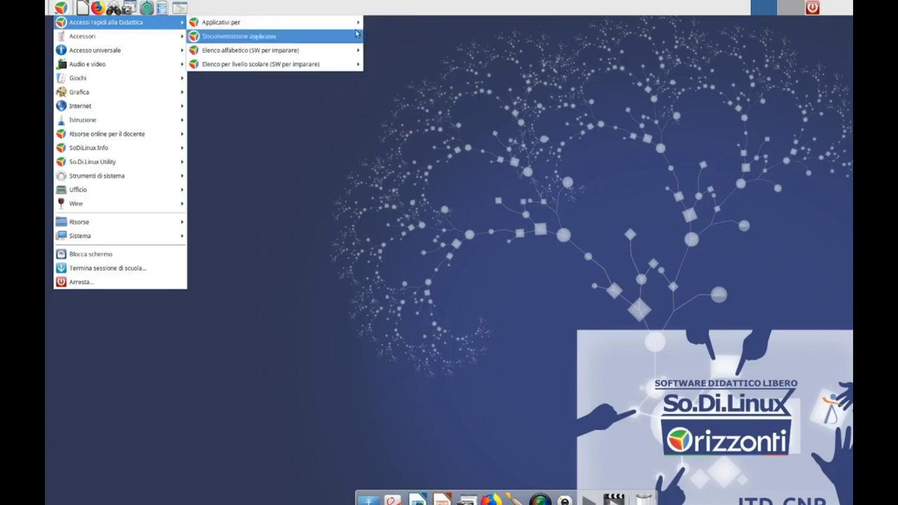
mouse_move(347, 24)
mouse_move(392, 23)
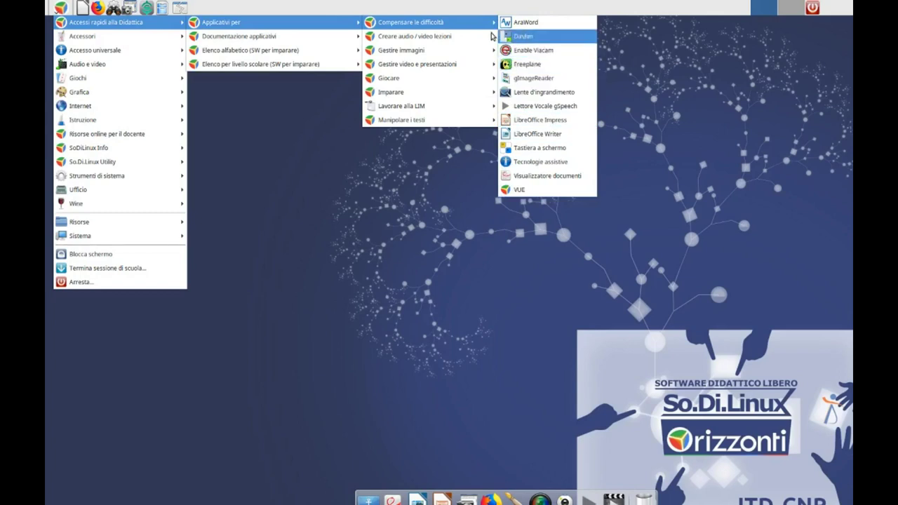
mouse_move(463, 56)
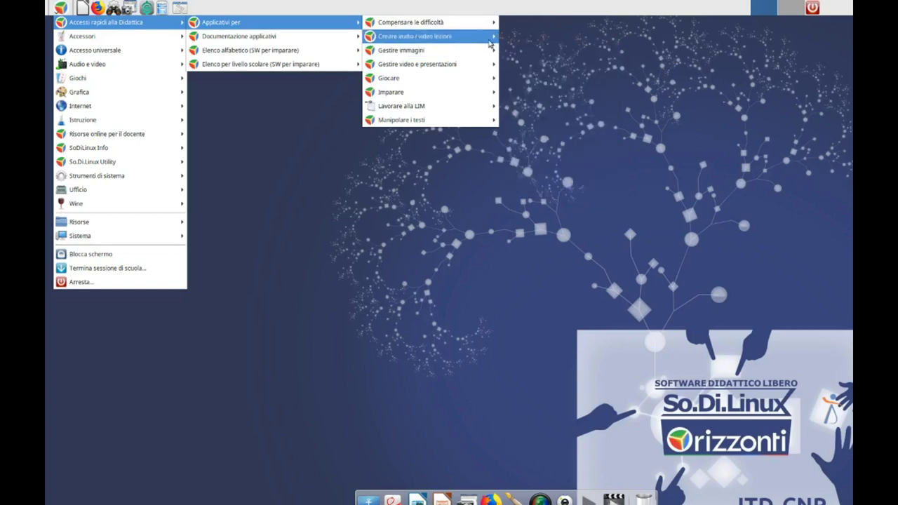
mouse_move(482, 40)
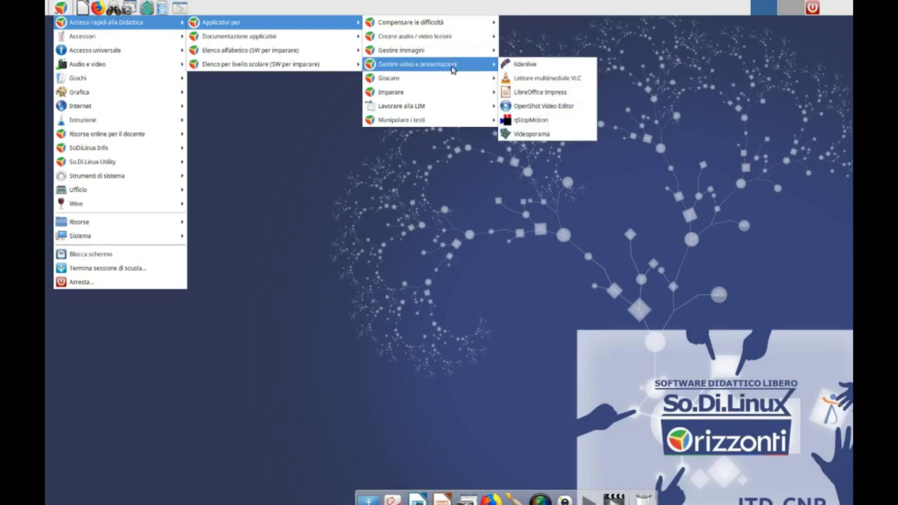
mouse_move(453, 90)
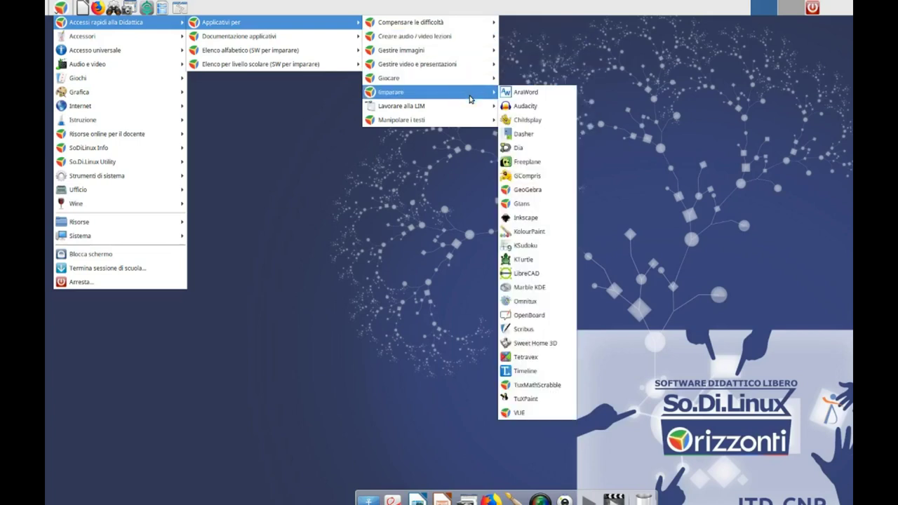
mouse_move(469, 109)
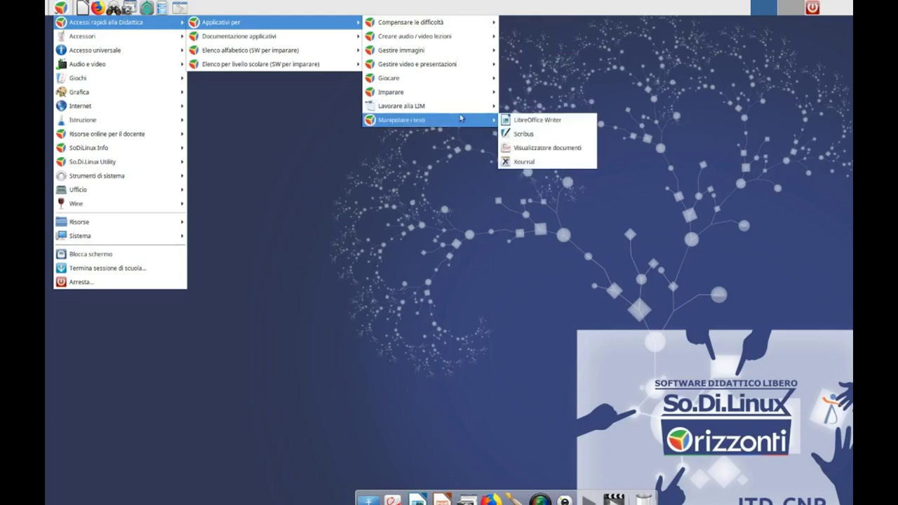
mouse_move(487, 64)
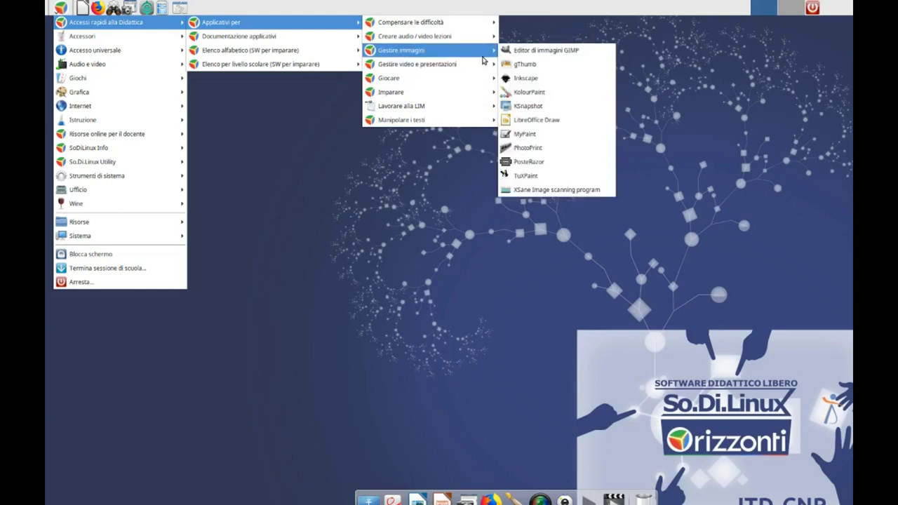
mouse_move(344, 37)
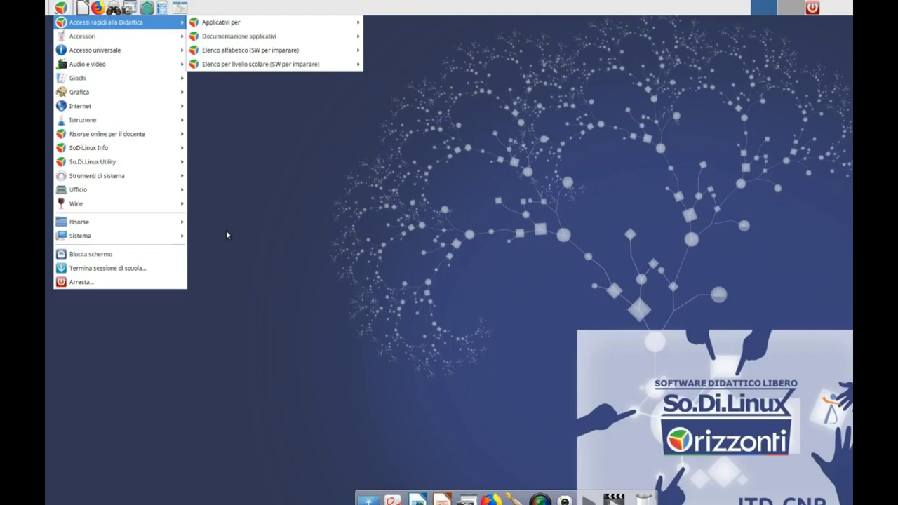
left_click(319, 201)
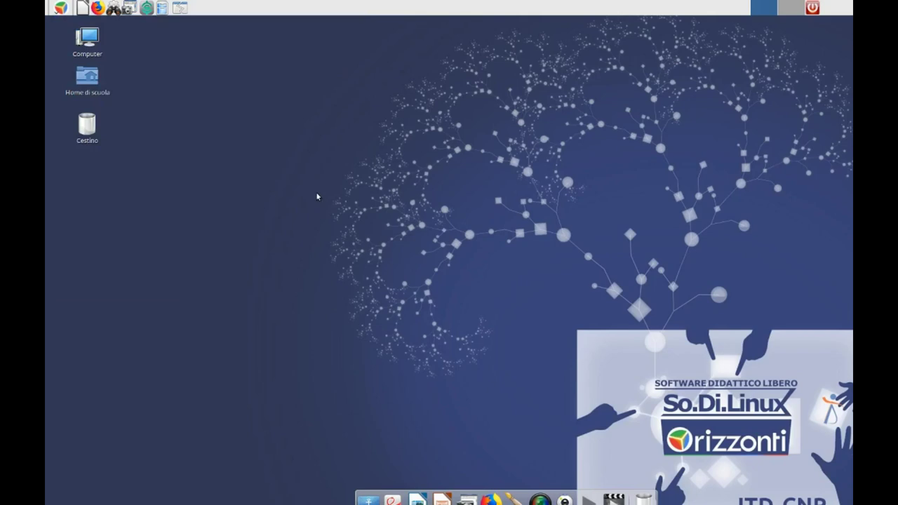